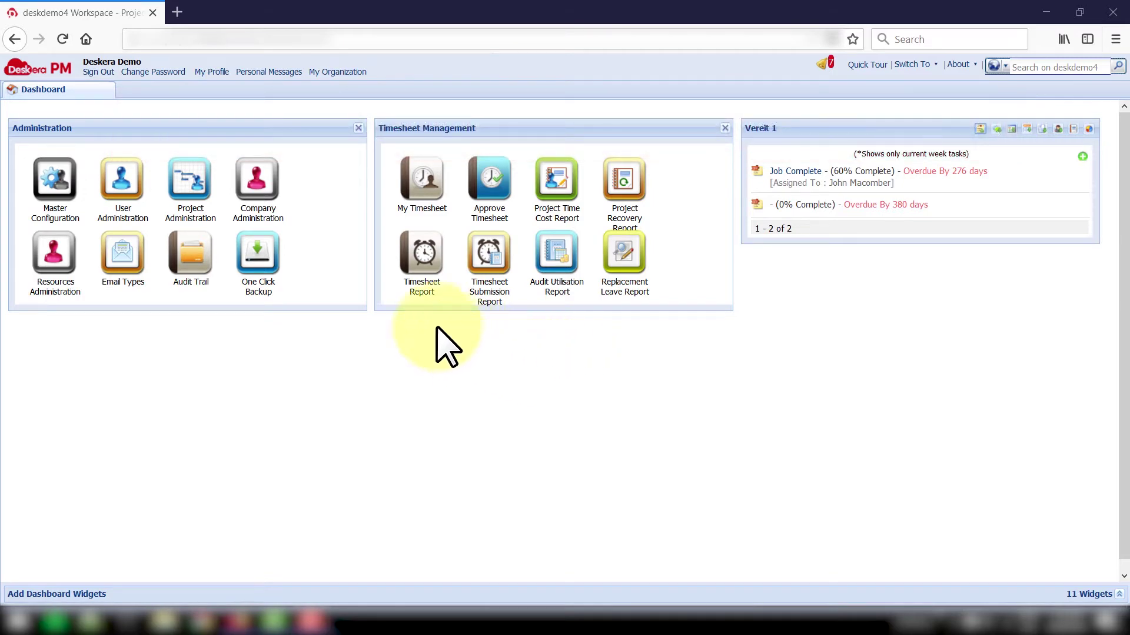
# Add timesheet rows for Case 21 and Case 23 with Discussion and Documentation jobs
pyautogui.click(425, 194)
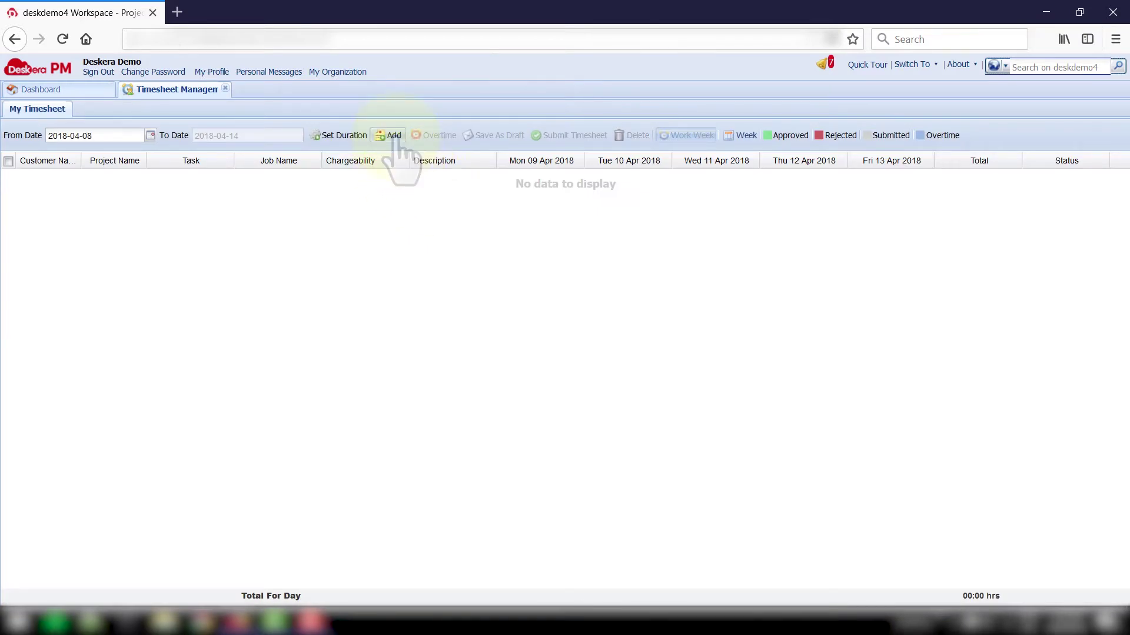
pyautogui.click(392, 136)
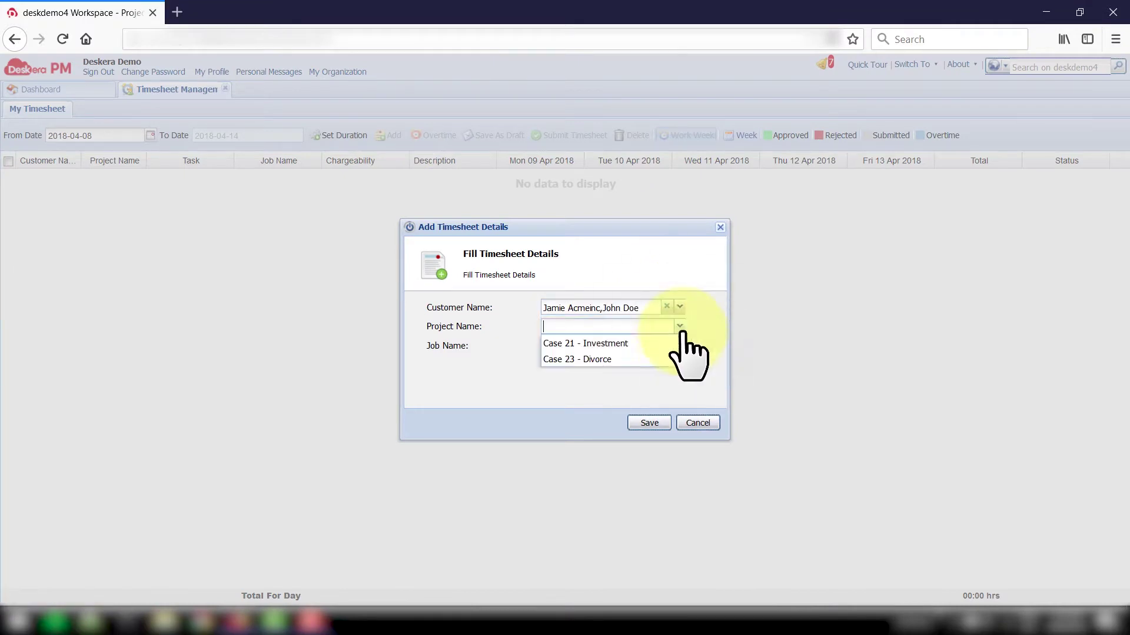
pyautogui.click(679, 345)
pyautogui.click(663, 362)
pyautogui.click(664, 378)
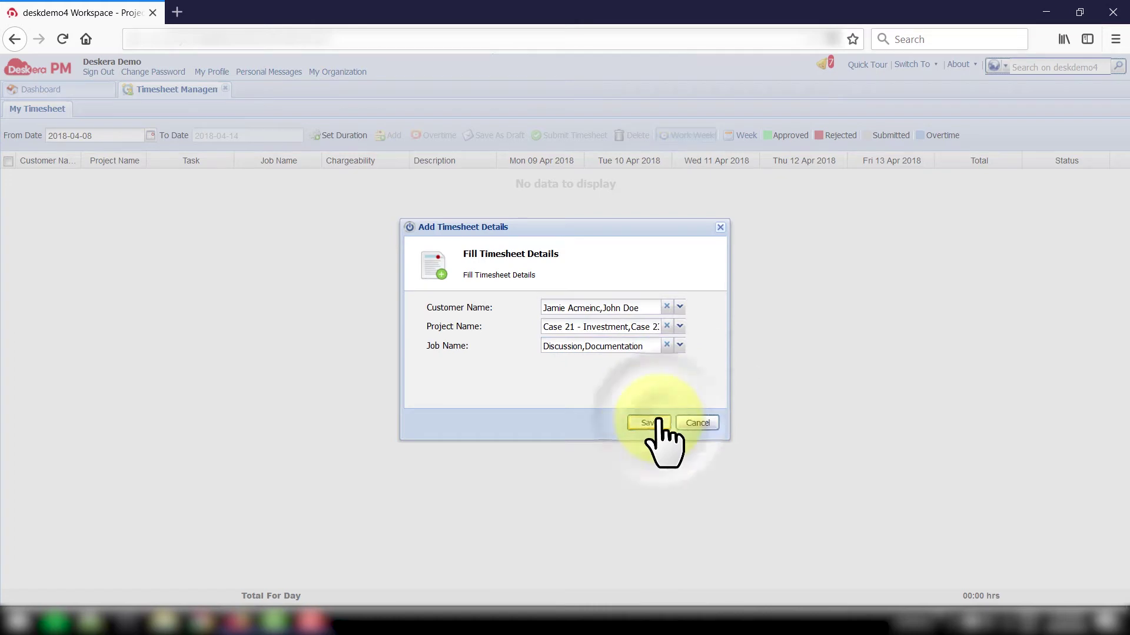
pyautogui.click(658, 421)
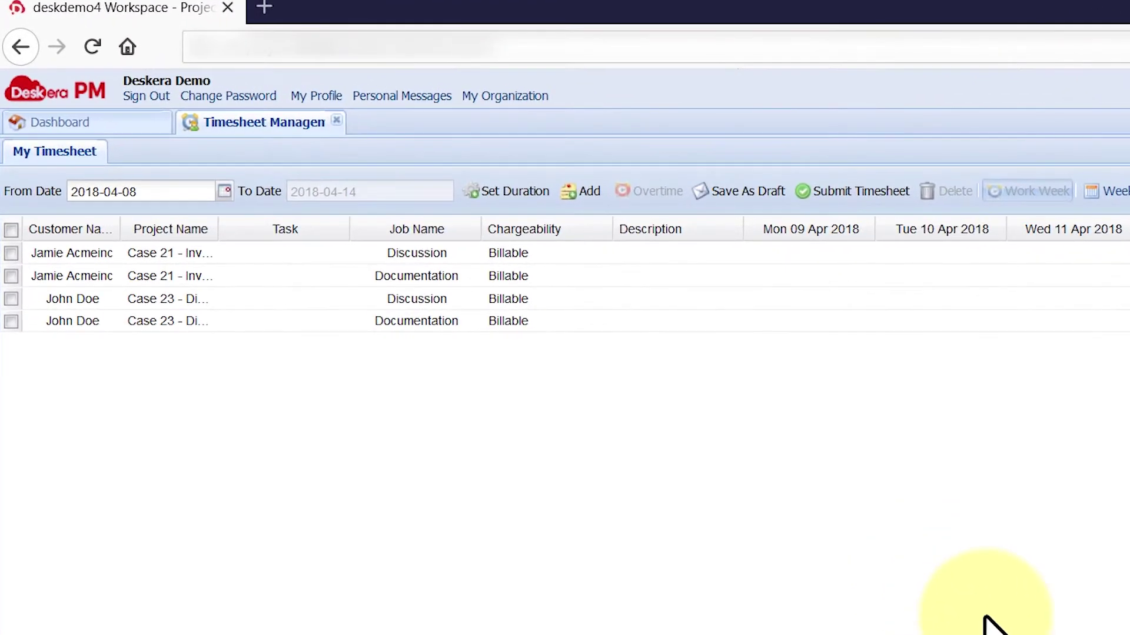
# Enter Monday 09 Apr hours of 2, 2, 1 and 2 on the four rows
pyautogui.click(826, 255)
pyautogui.write('2')
pyautogui.click(595, 281)
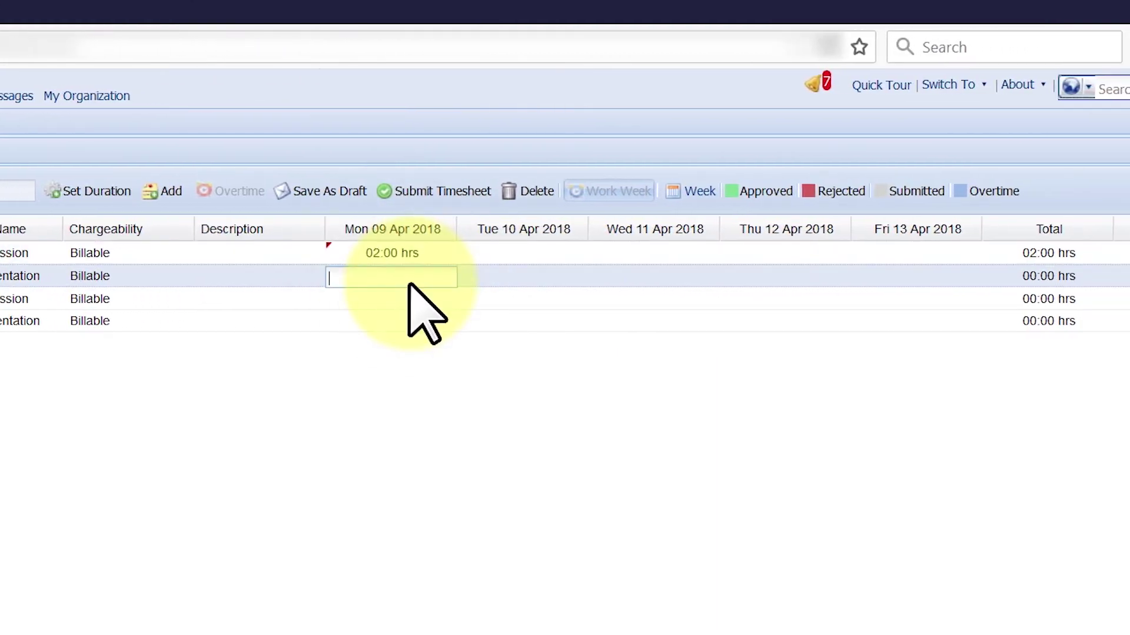
pyautogui.write('2')
pyautogui.click(595, 298)
pyautogui.write('1')
pyautogui.click(590, 323)
pyautogui.write('2')
# Enter Tuesday 10 Apr hours of 3, 2 and 1 on three rows
pyautogui.click(512, 253)
pyautogui.write('3')
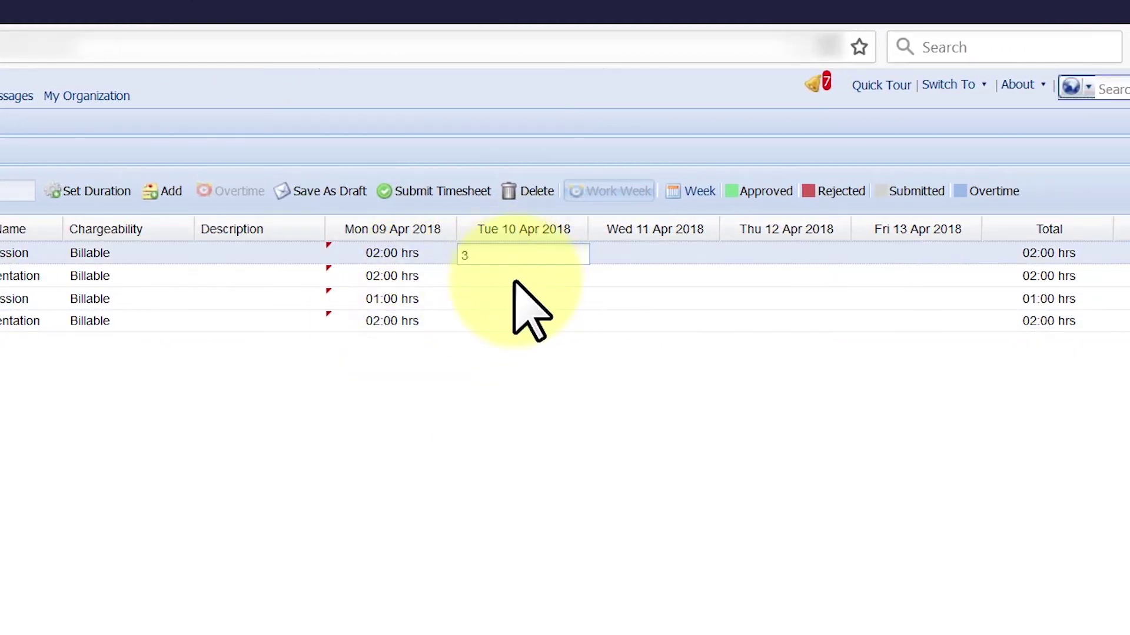
pyautogui.click(513, 284)
pyautogui.write('2')
pyautogui.click(526, 299)
pyautogui.write('1')
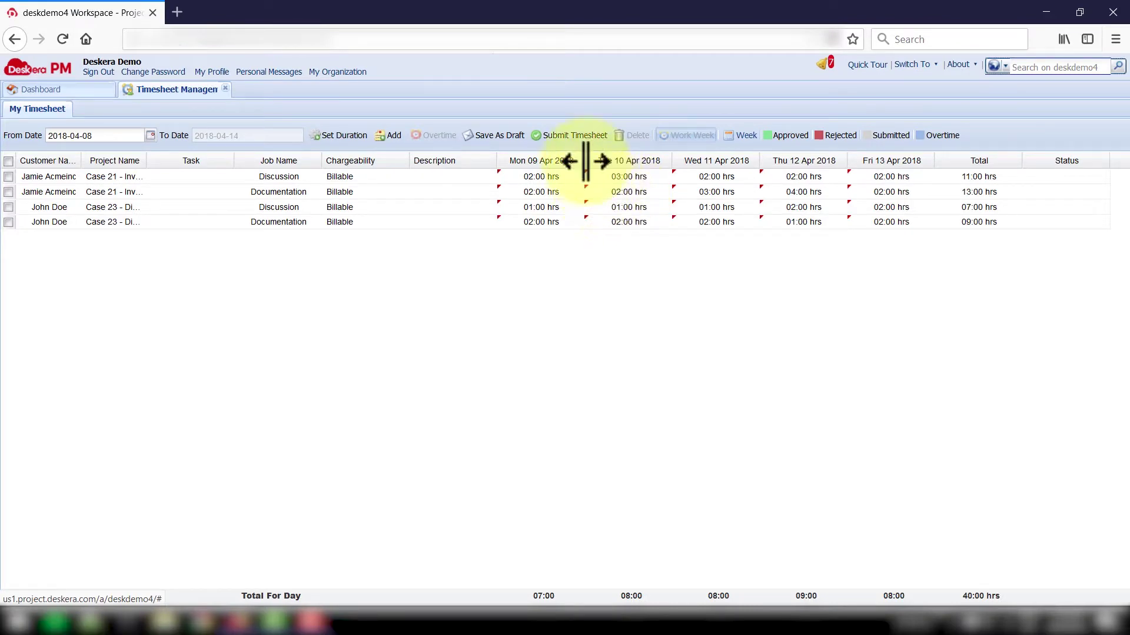
# Fully submit the week's timesheet and acknowledge the saved message
pyautogui.click(570, 135)
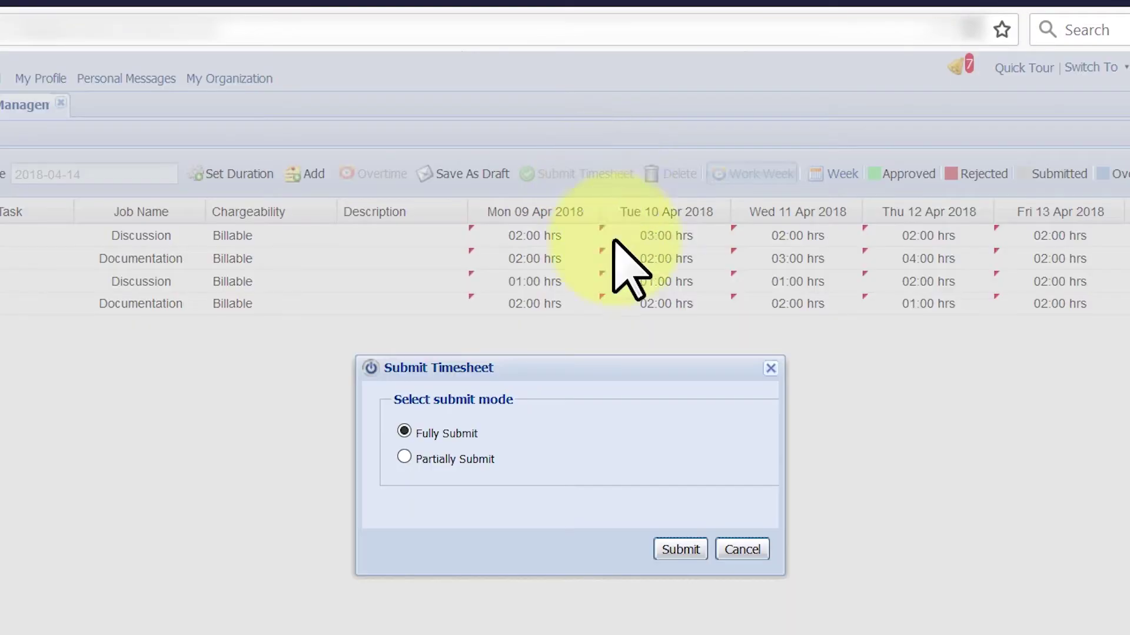
pyautogui.click(688, 552)
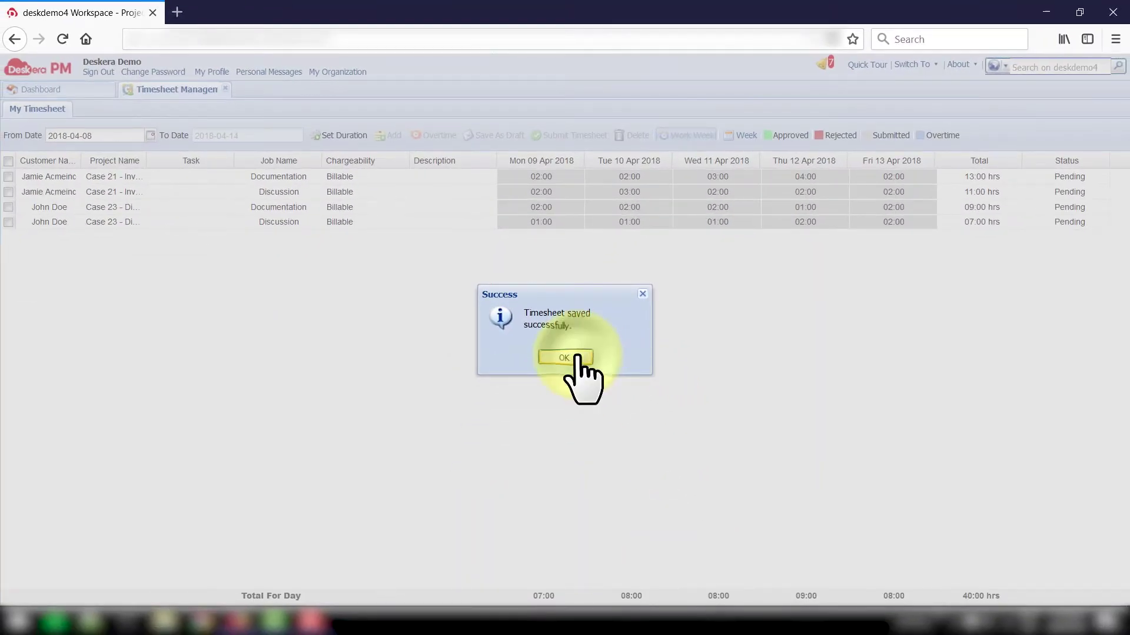
pyautogui.click(576, 357)
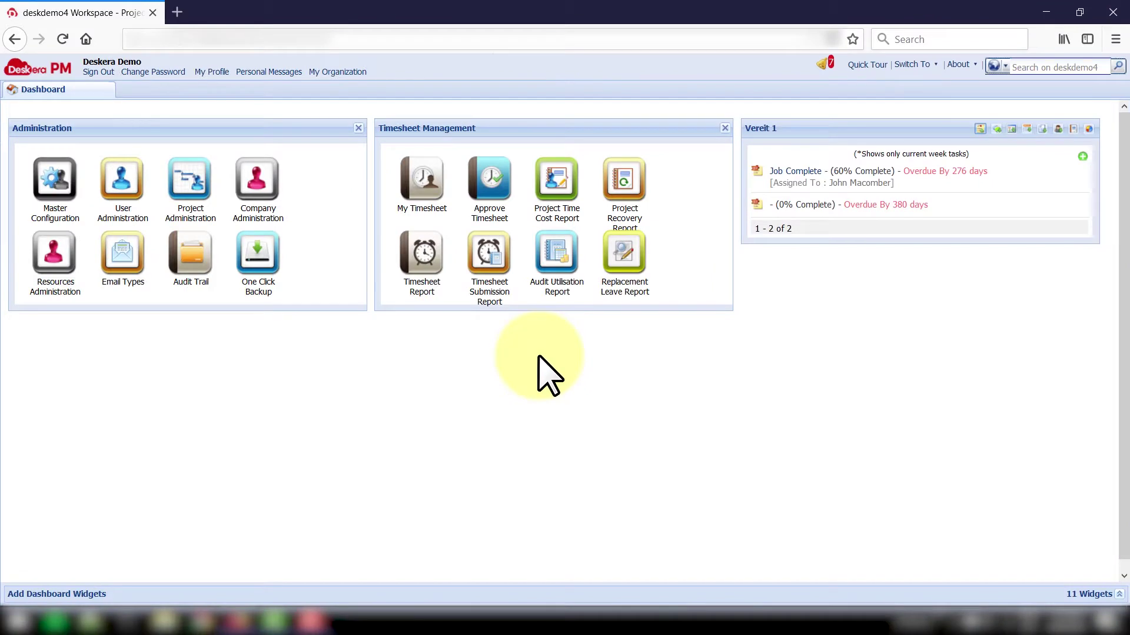
# Approve the pending 40-hour April 09–13 timesheet, then go back to the Dashboard
pyautogui.click(492, 195)
pyautogui.click(9, 144)
pyautogui.click(401, 111)
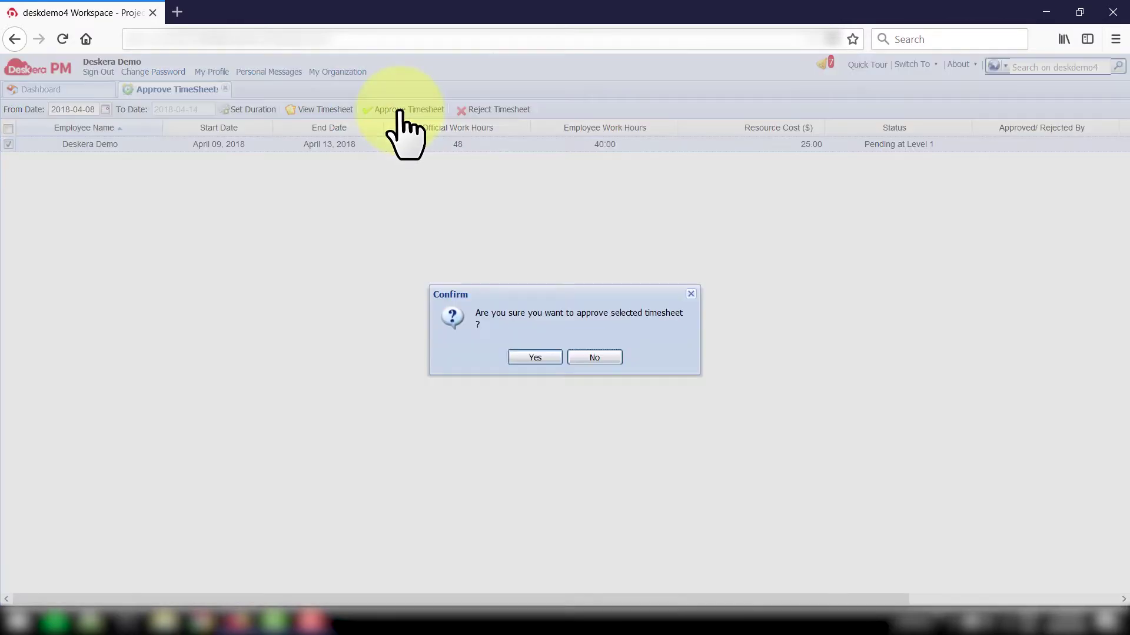
pyautogui.click(533, 361)
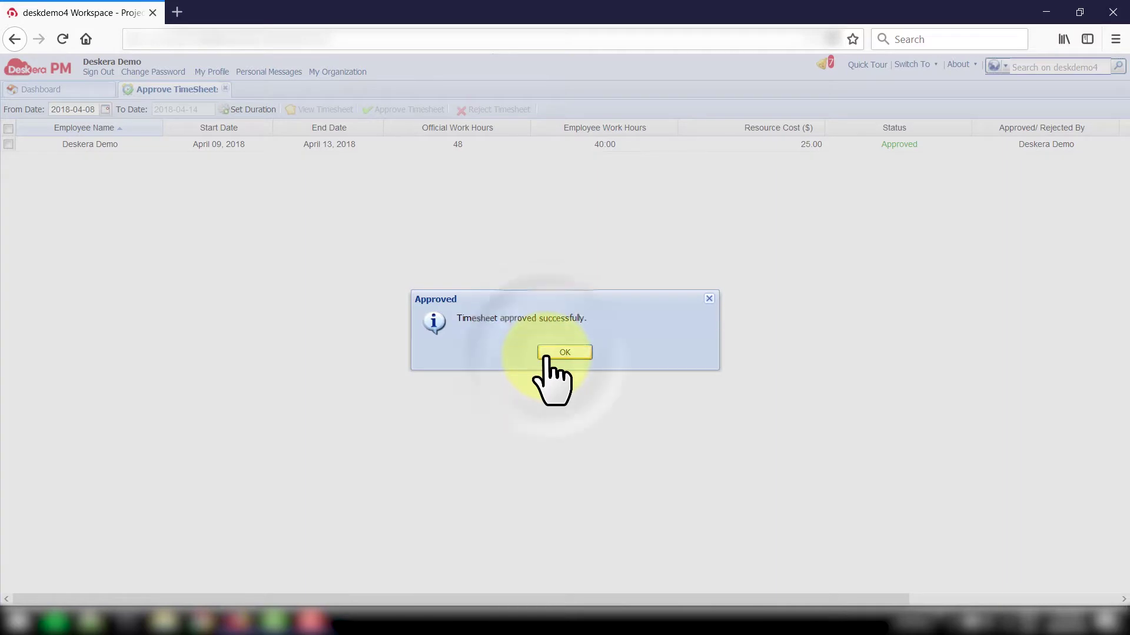
pyautogui.click(546, 355)
pyautogui.click(69, 94)
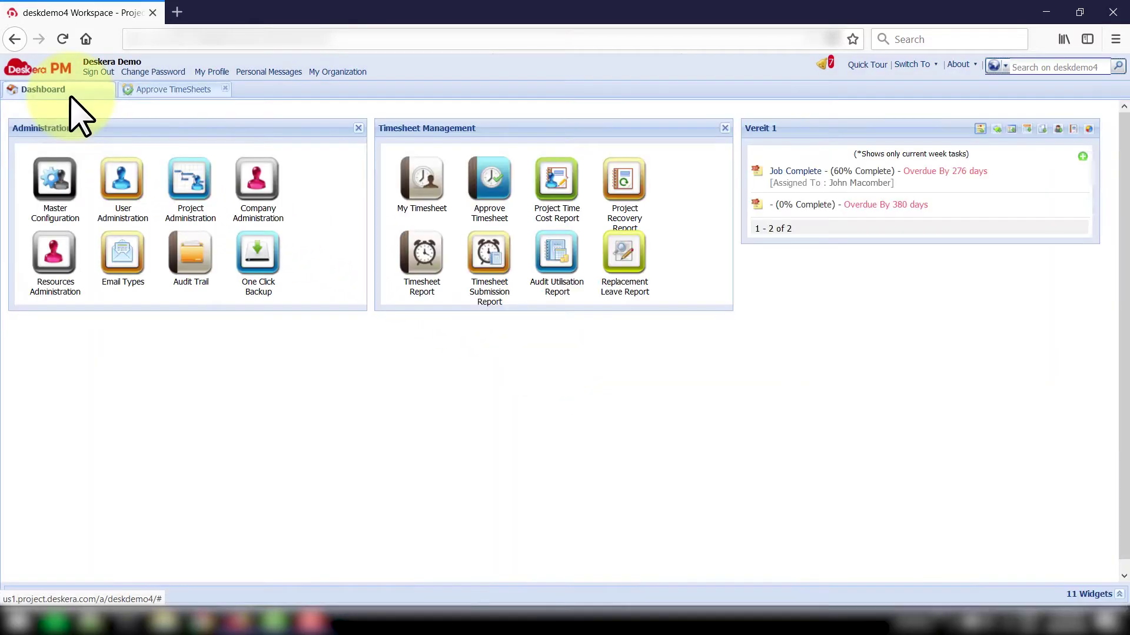
# Fetch the Project Time Cost Report for 2018-04-08 to 2018-04-14 and export all to PDF
pyautogui.click(554, 197)
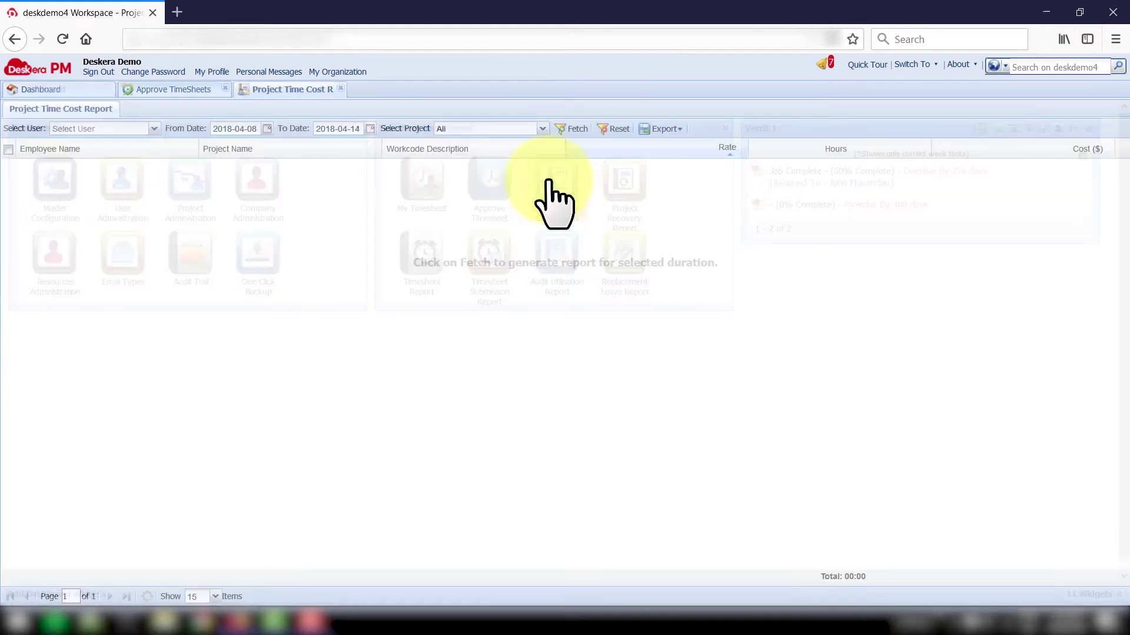
pyautogui.click(572, 131)
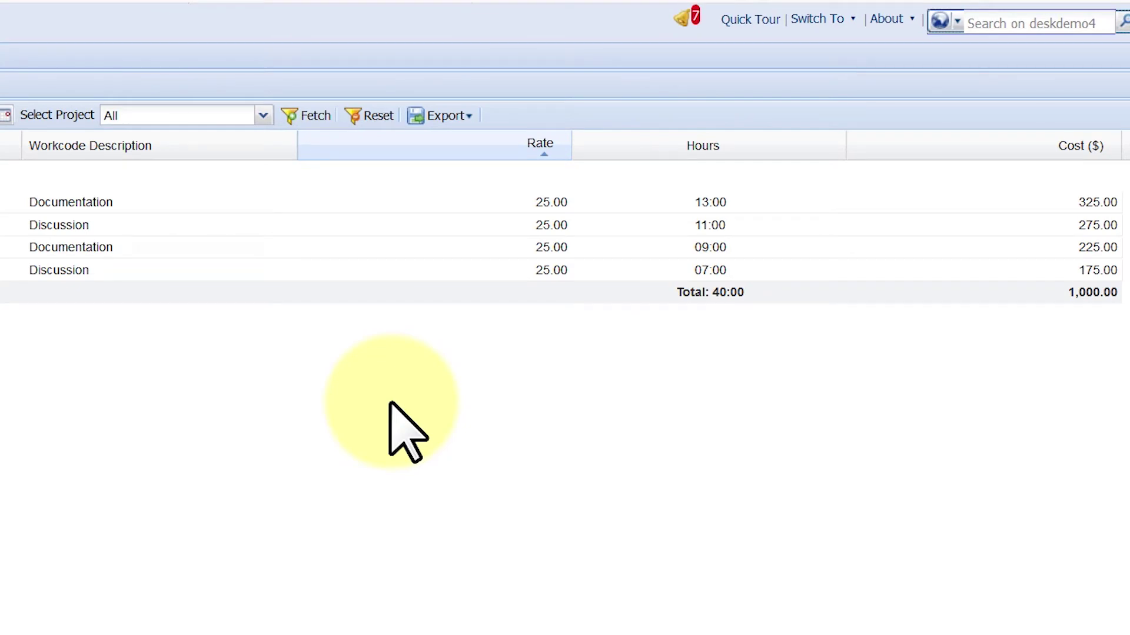
pyautogui.click(457, 116)
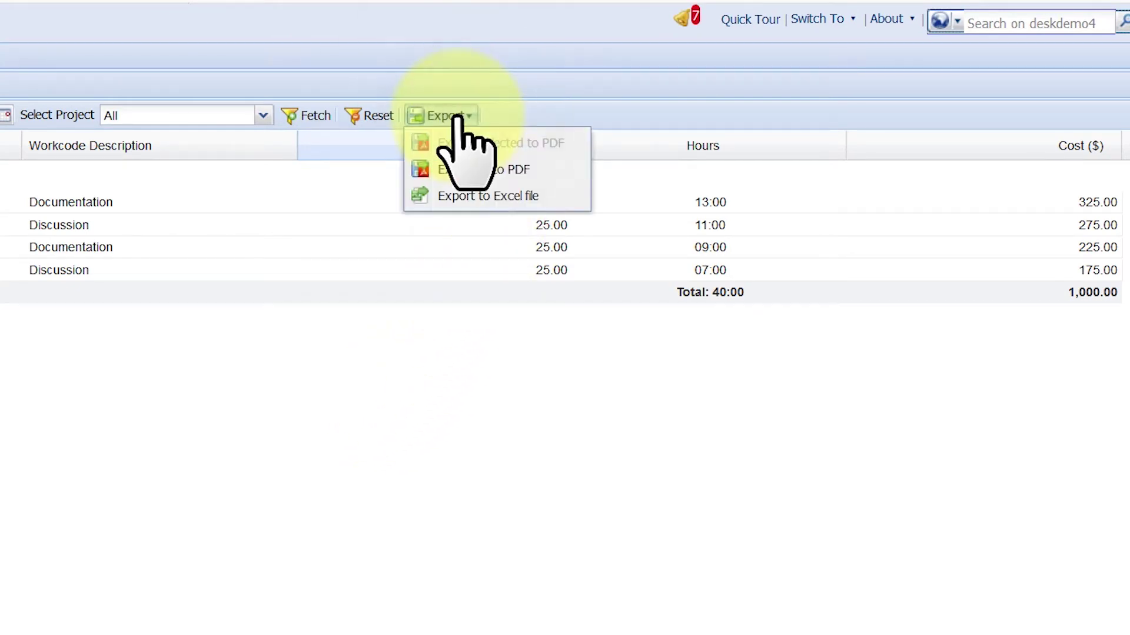
pyautogui.click(469, 169)
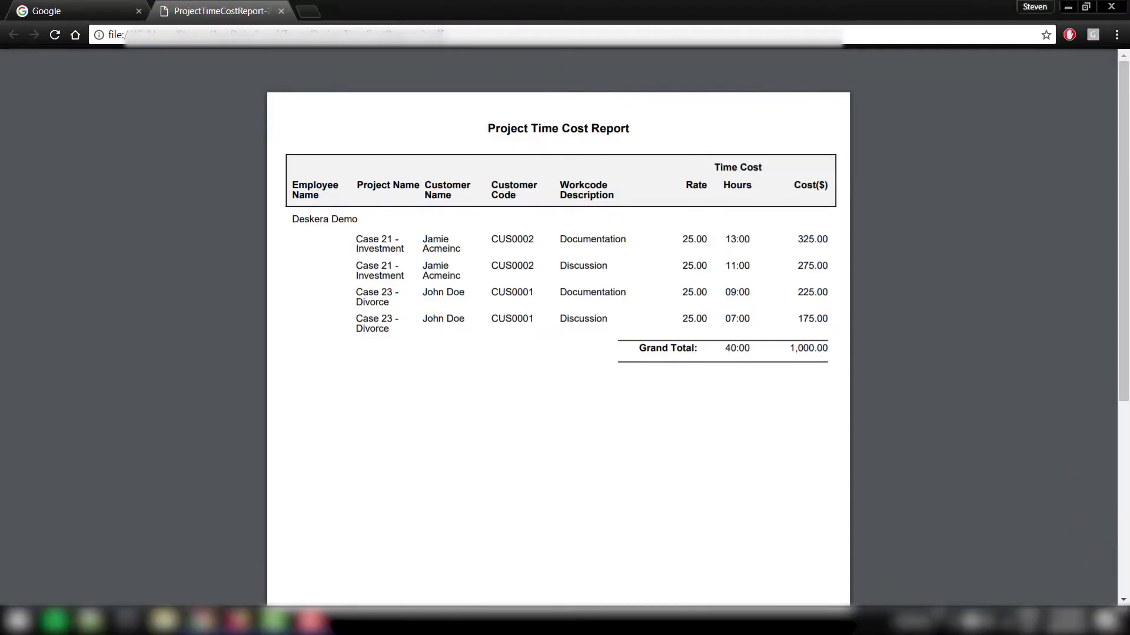
# Export the Project Time Cost Report to an Excel file
pyautogui.click(674, 183)
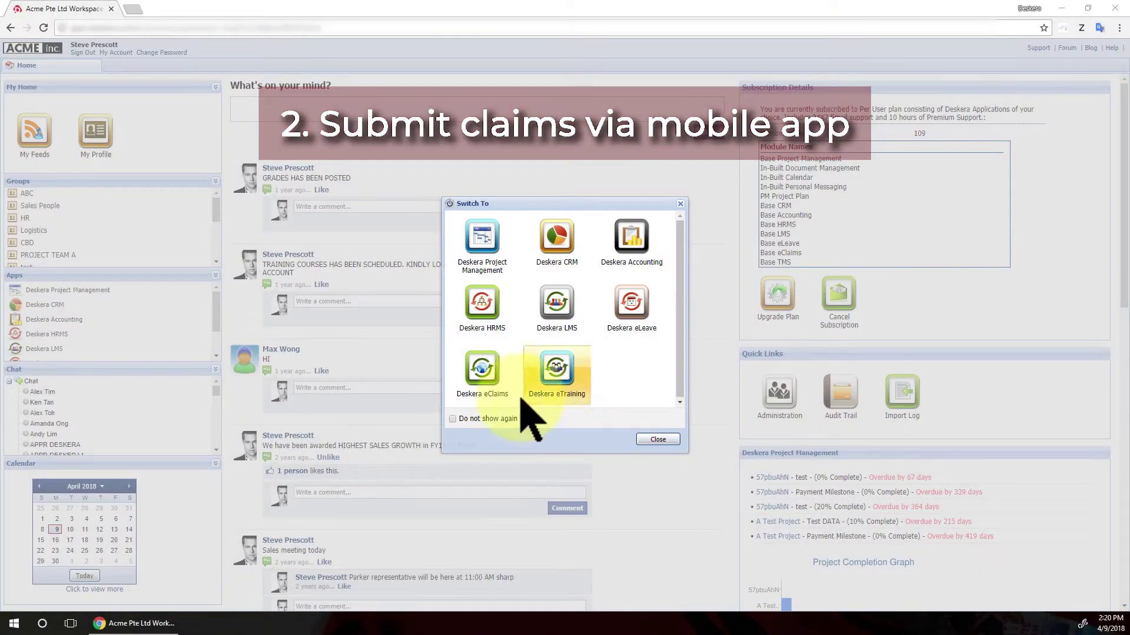
# Launch Deskera eClaims from the Switch To app list
pyautogui.click(497, 376)
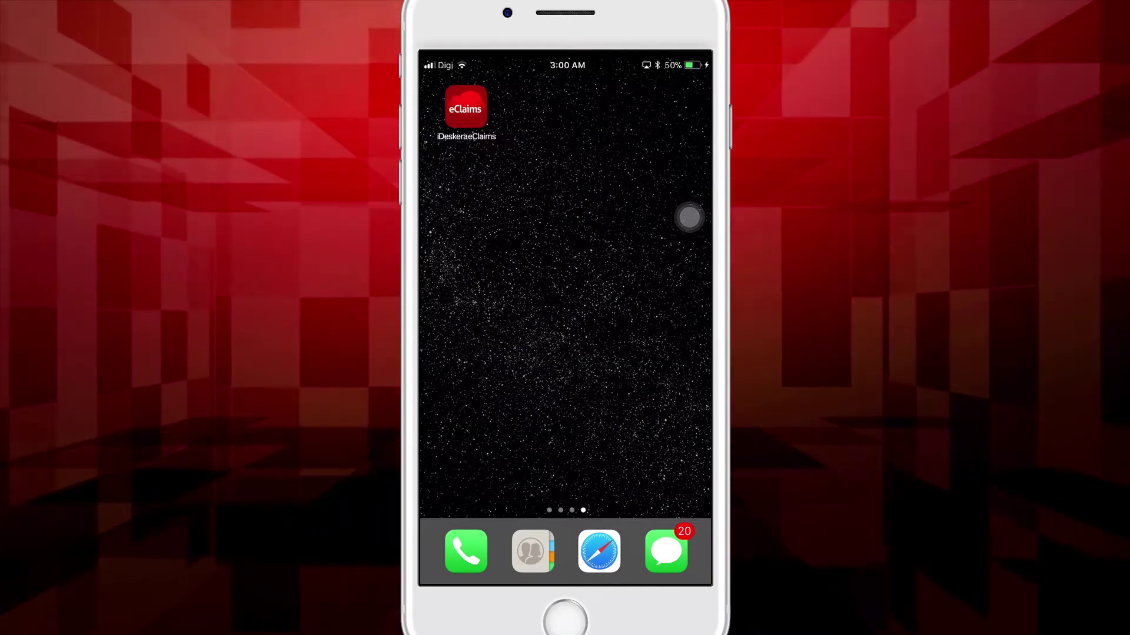
# Launch the eClaims mobile app and start a new claim under Claim > Add/Edit/Cancel
pyautogui.click(465, 106)
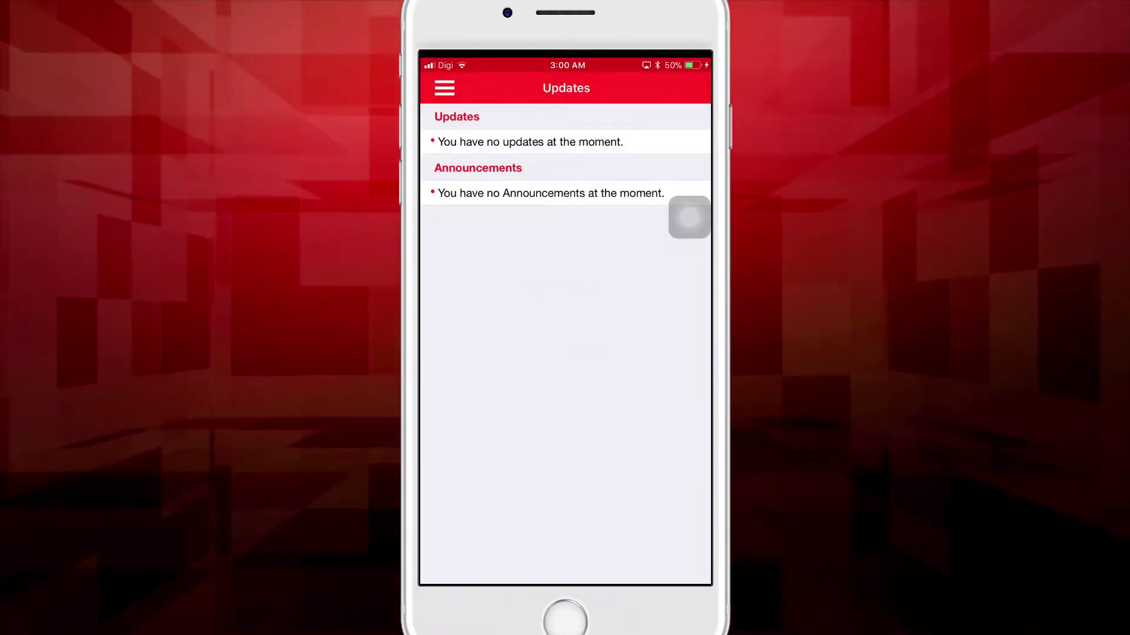
pyautogui.click(445, 88)
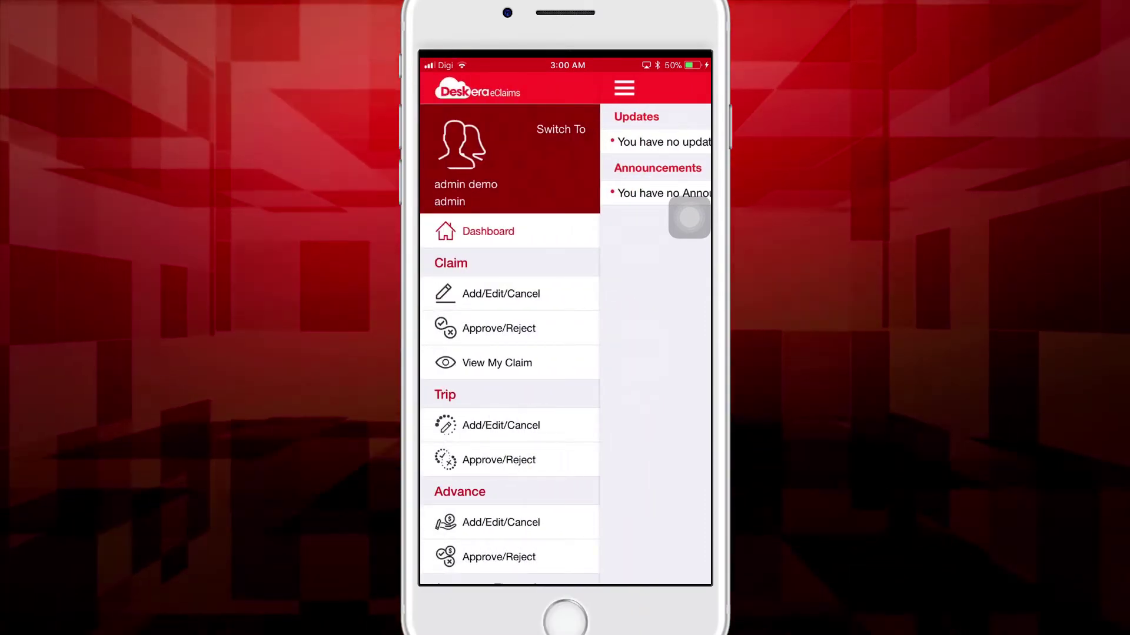
pyautogui.click(501, 293)
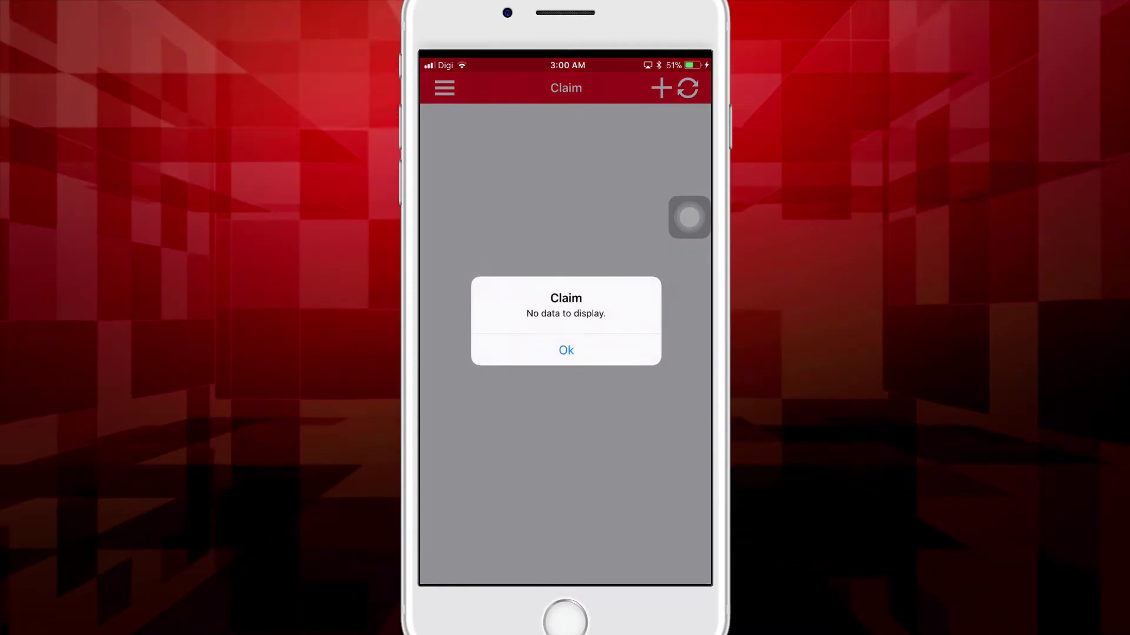
pyautogui.click(566, 350)
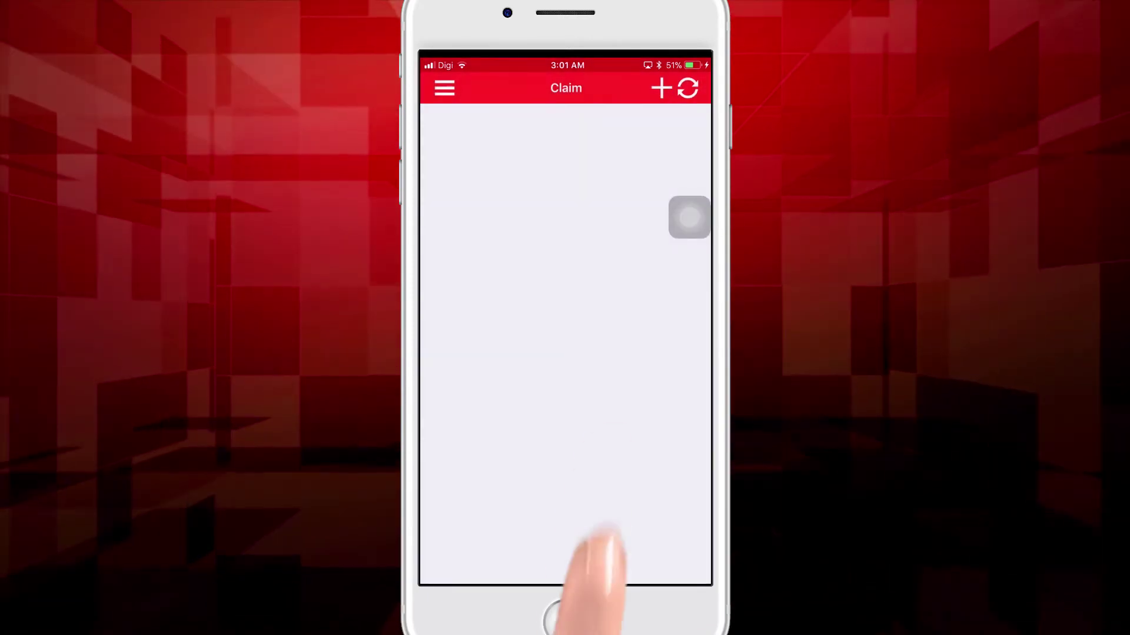
pyautogui.click(661, 88)
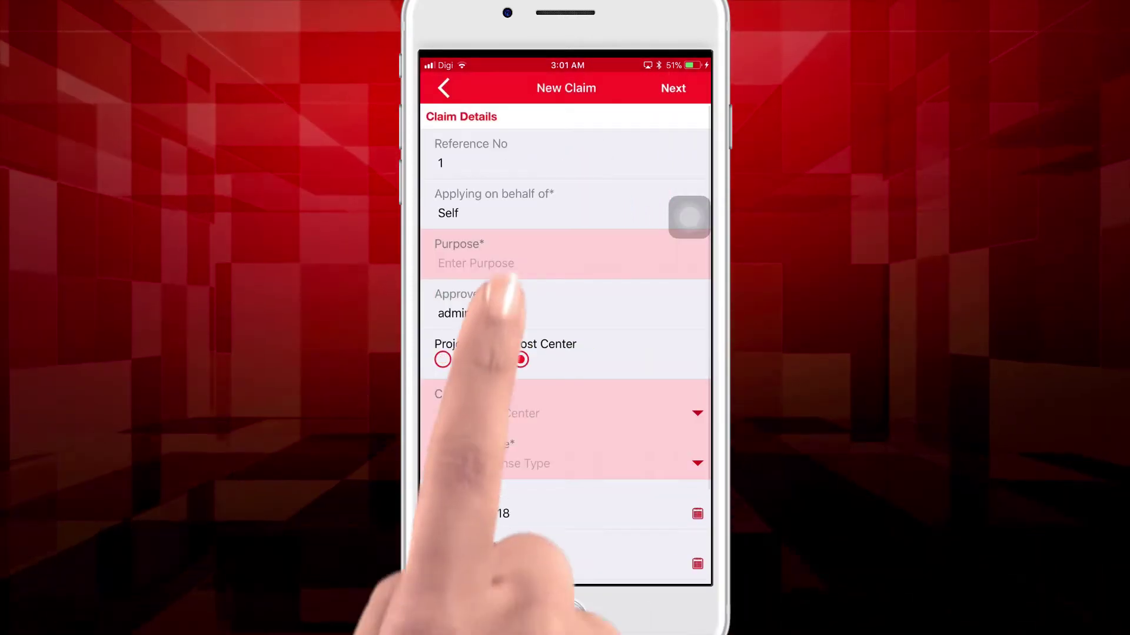
# Enter purpose 'Travelling Expense to meet Client.' with cost center Default and expense type General
pyautogui.click(503, 265)
pyautogui.write('Travelling Expense to mee')
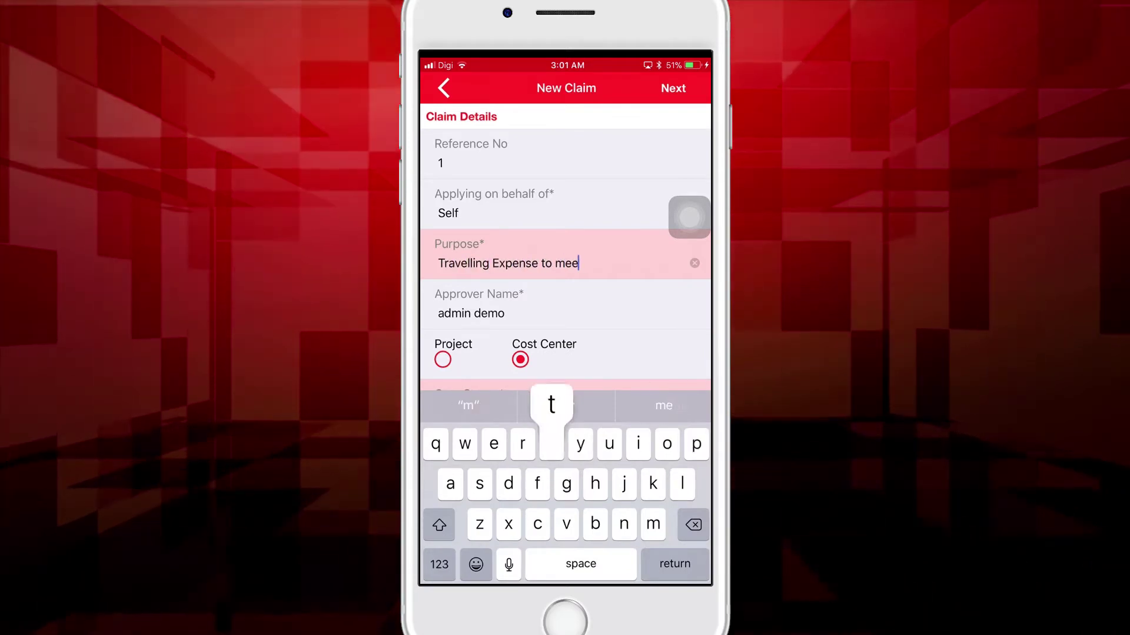
pyautogui.write('t Client.')
pyautogui.scroll(-5, 565, 264)
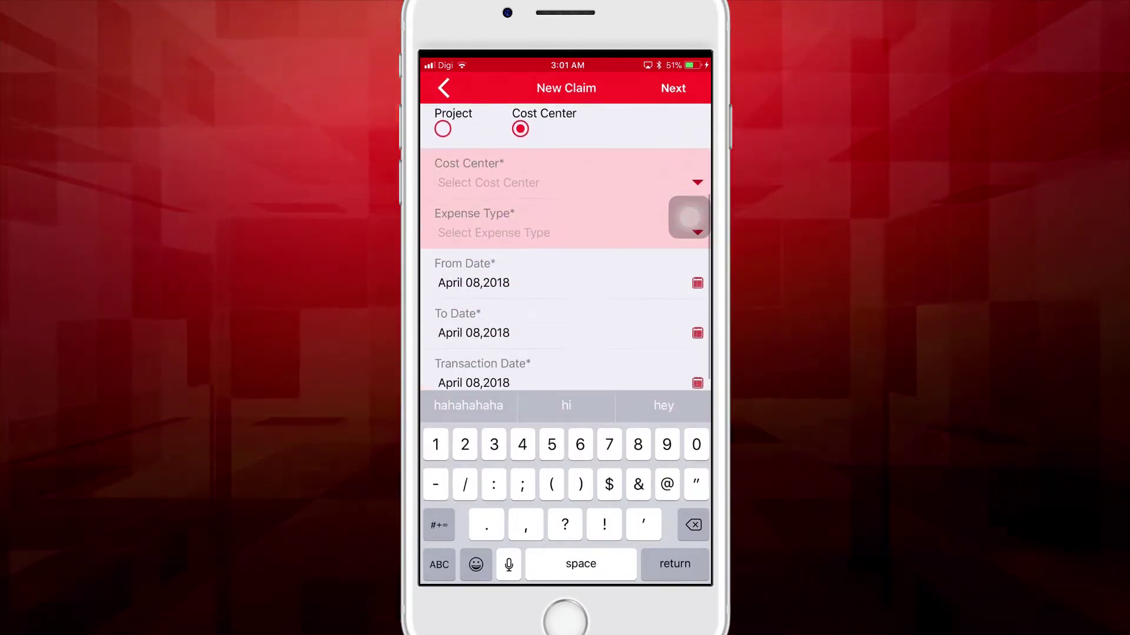
pyautogui.click(520, 299)
pyautogui.click(479, 419)
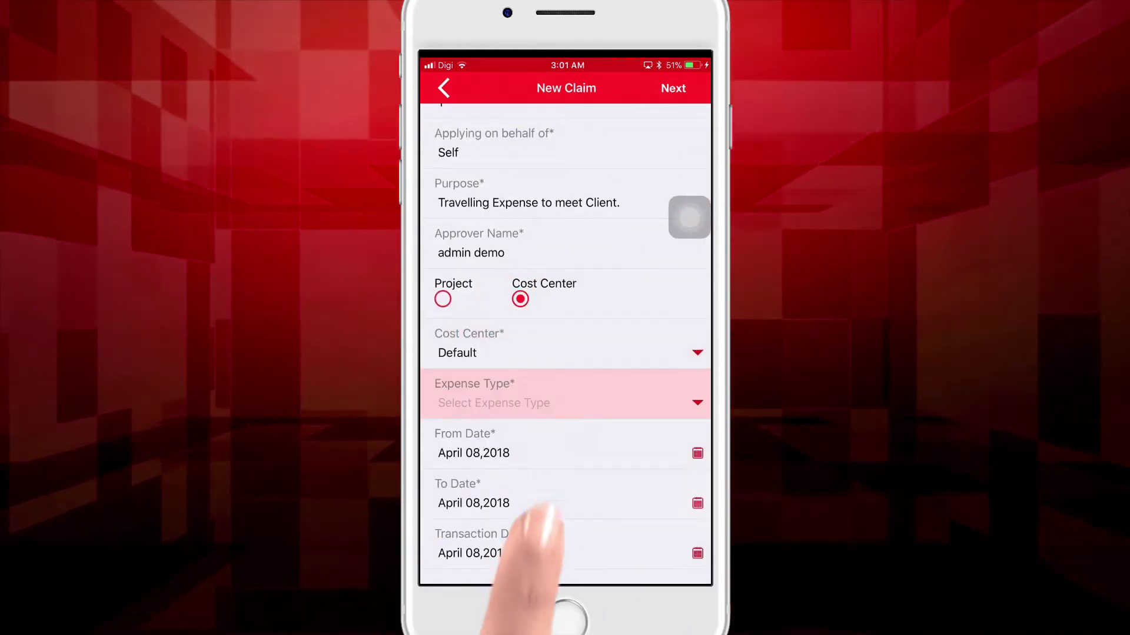
pyautogui.click(542, 403)
pyautogui.click(518, 468)
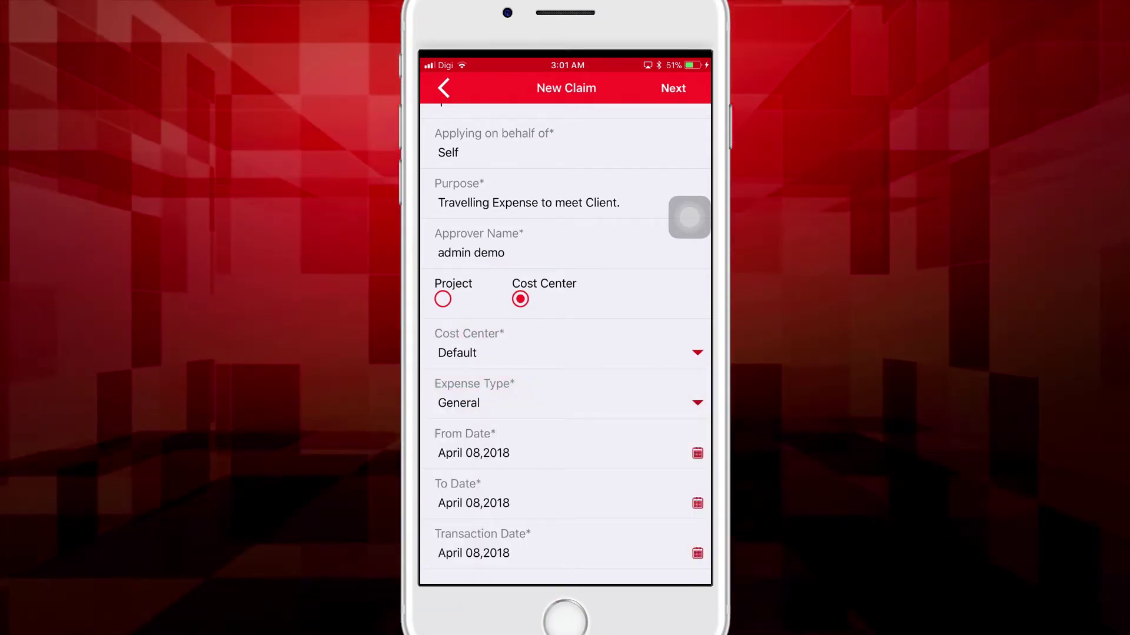
# Set the claim's expense amount to 150
pyautogui.click(671, 88)
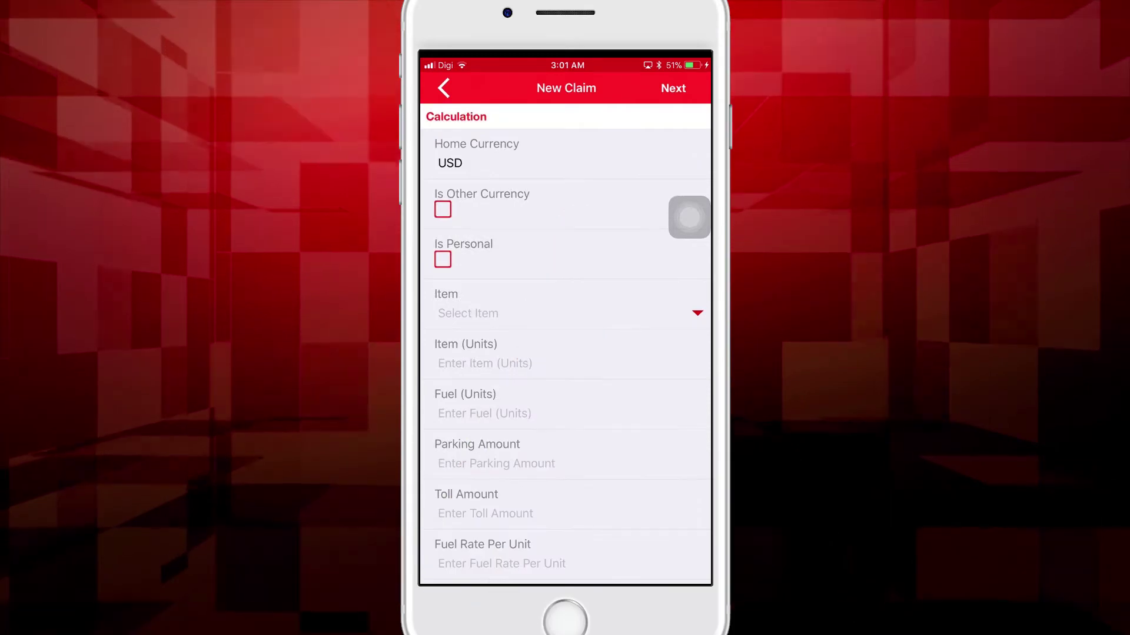
pyautogui.scroll(-2, 582, 262)
pyautogui.scroll(-3, 583, 262)
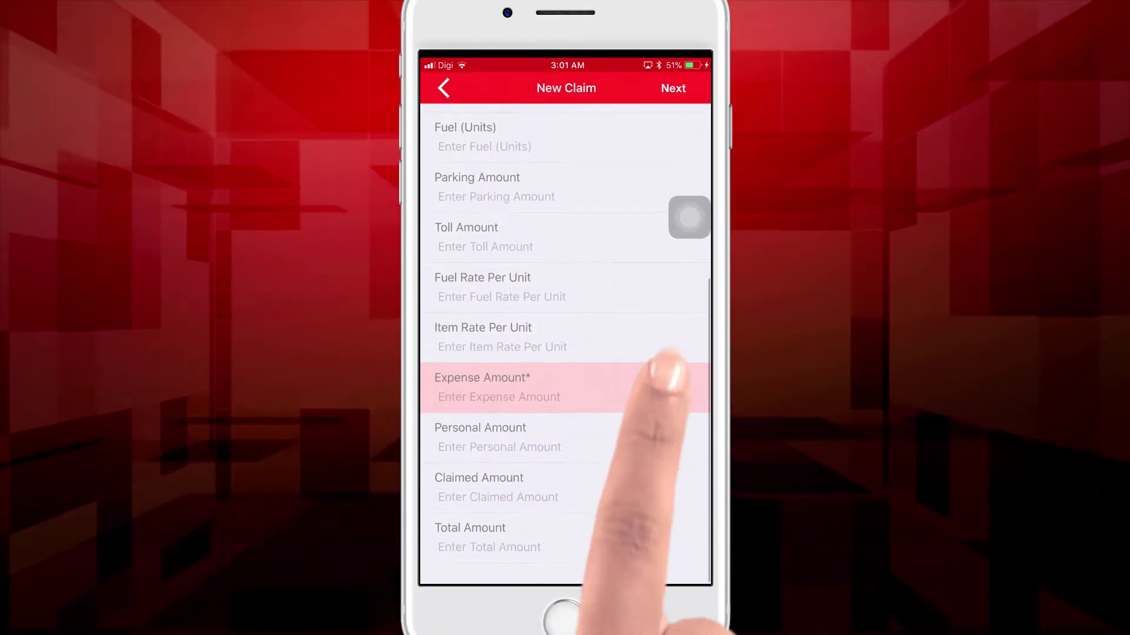
pyautogui.click(663, 379)
pyautogui.write('150')
pyautogui.click(675, 563)
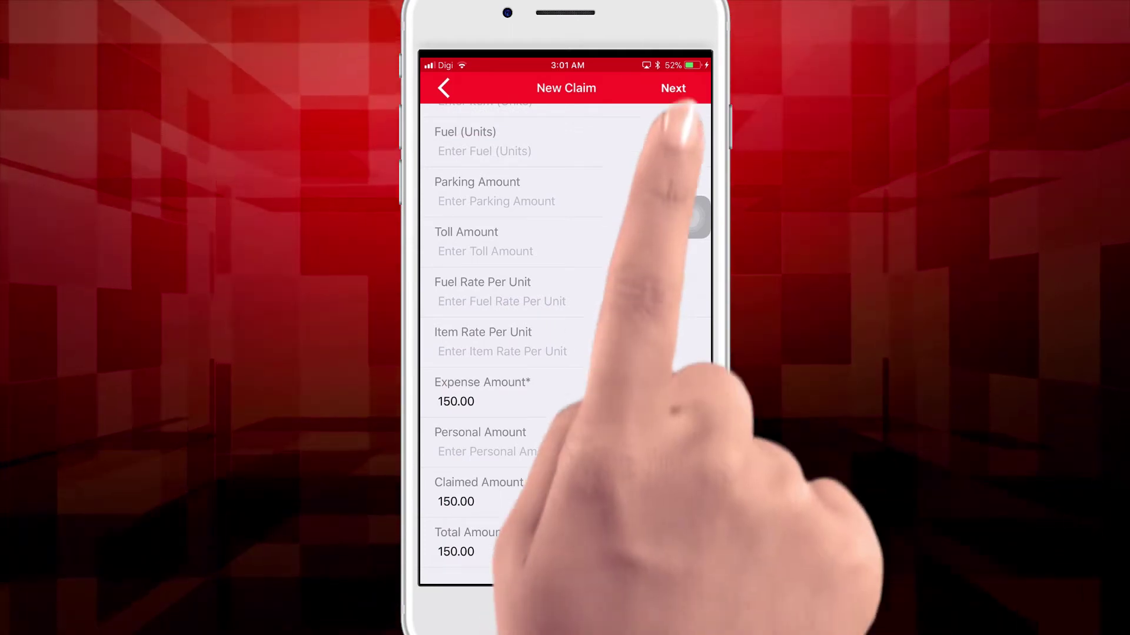
pyautogui.click(674, 89)
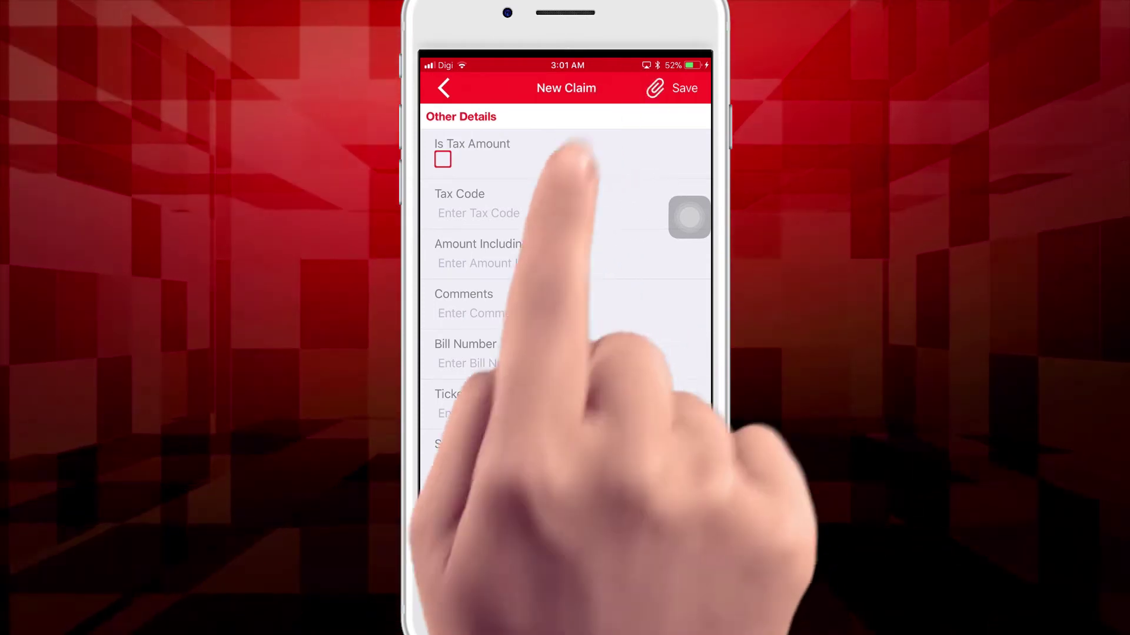
# Attach the receipt photo from the gallery's Archive album
pyautogui.click(655, 88)
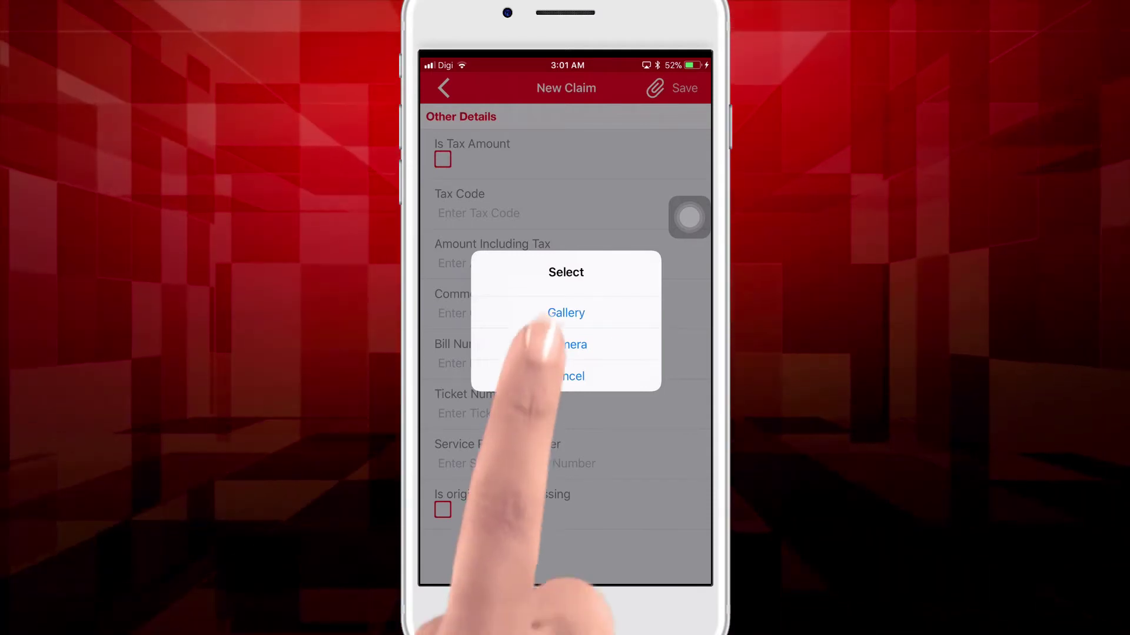
pyautogui.click(538, 313)
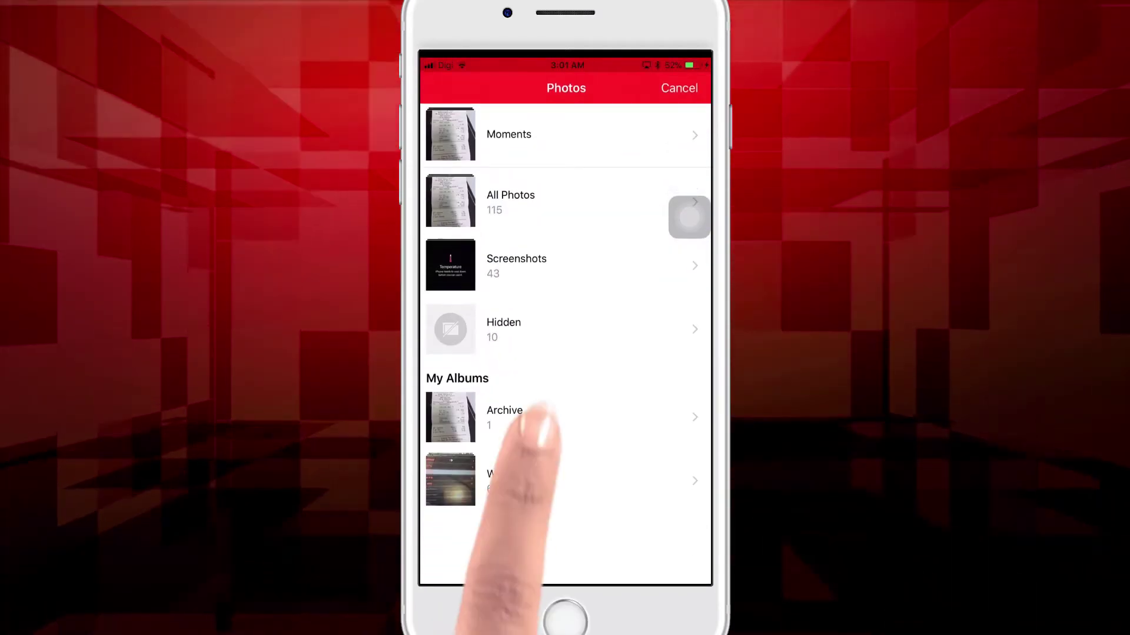
pyautogui.click(537, 410)
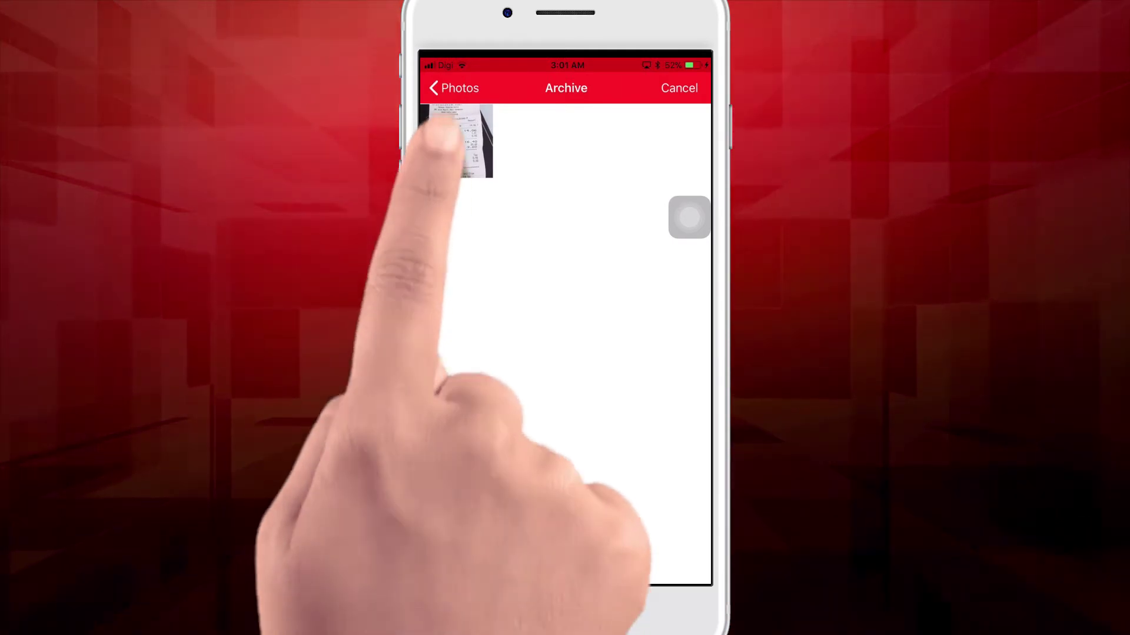
pyautogui.click(455, 140)
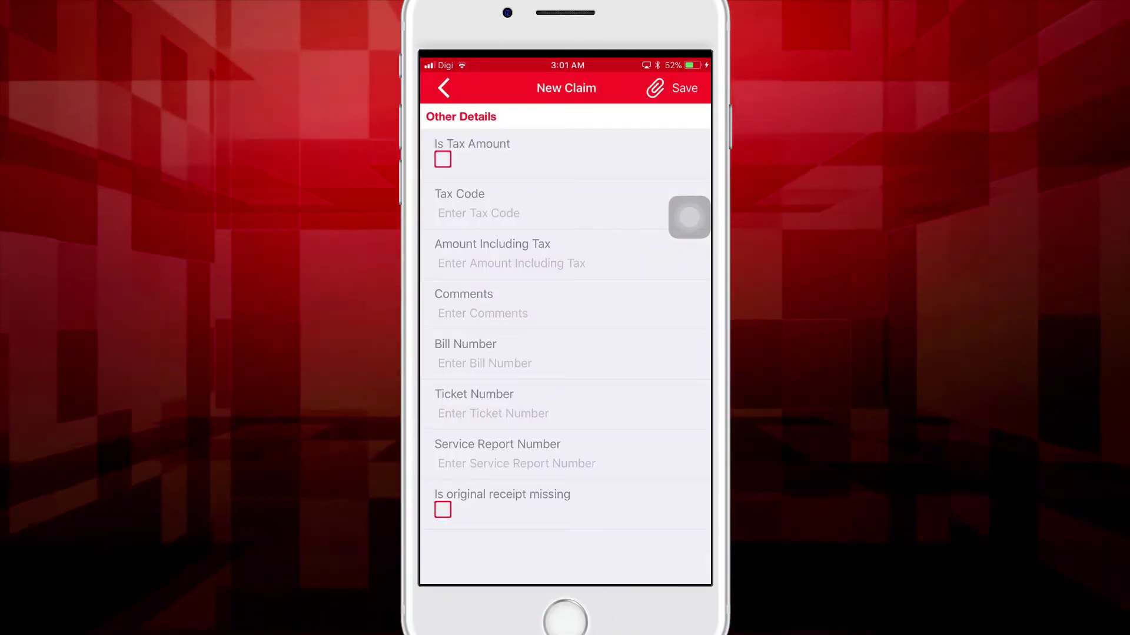
# Save the claim as a draft, then select it and submit it for approval
pyautogui.click(682, 88)
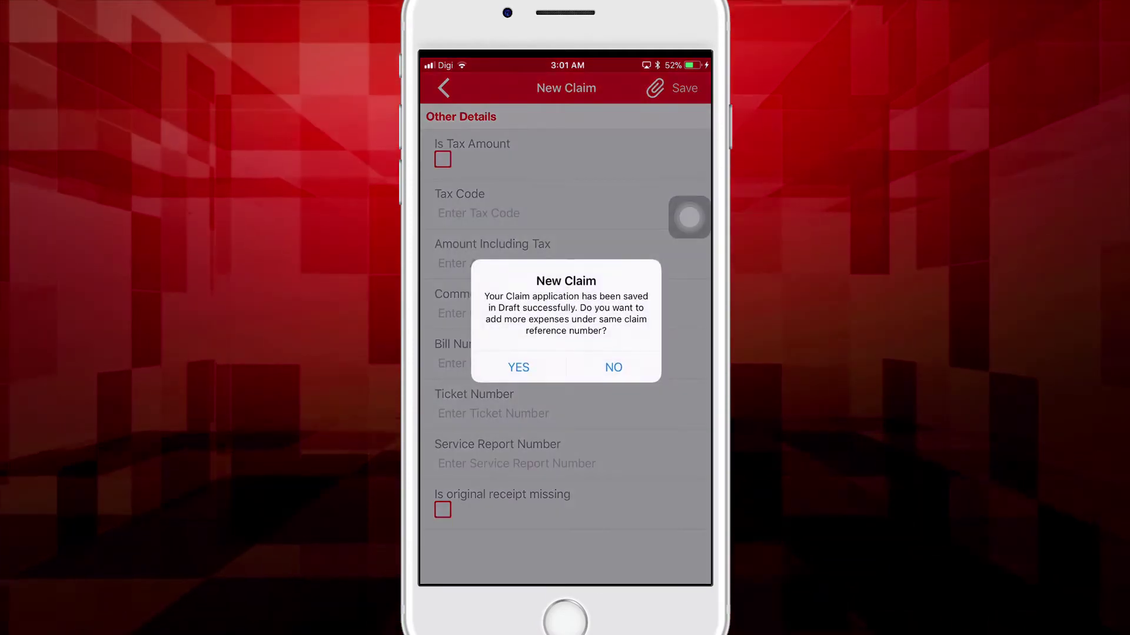
pyautogui.click(613, 367)
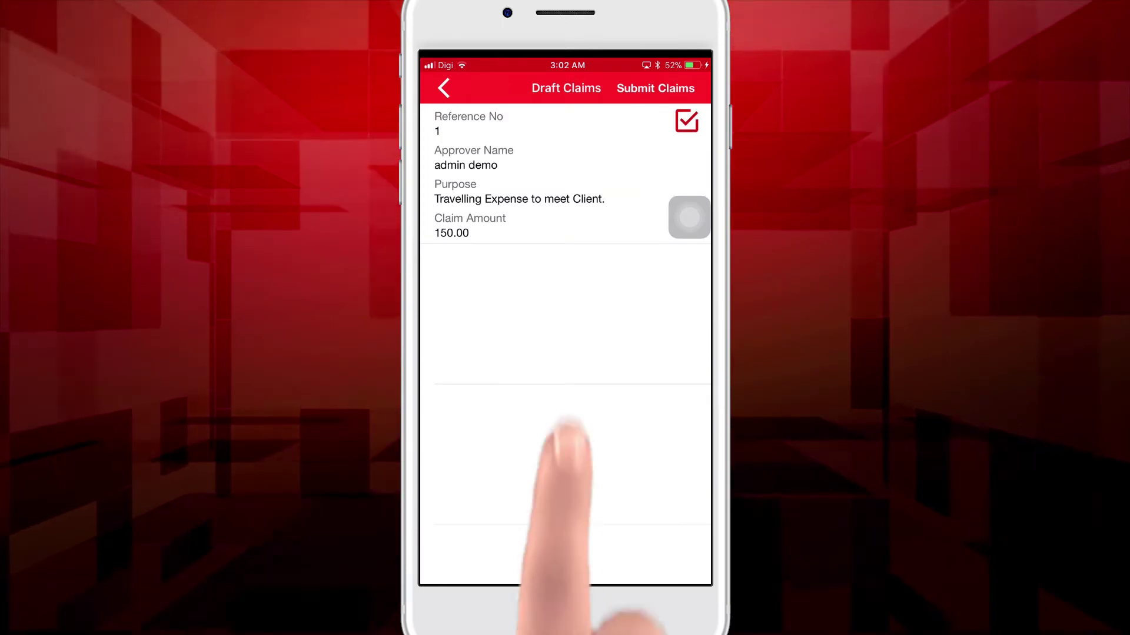
pyautogui.click(533, 183)
pyautogui.click(655, 88)
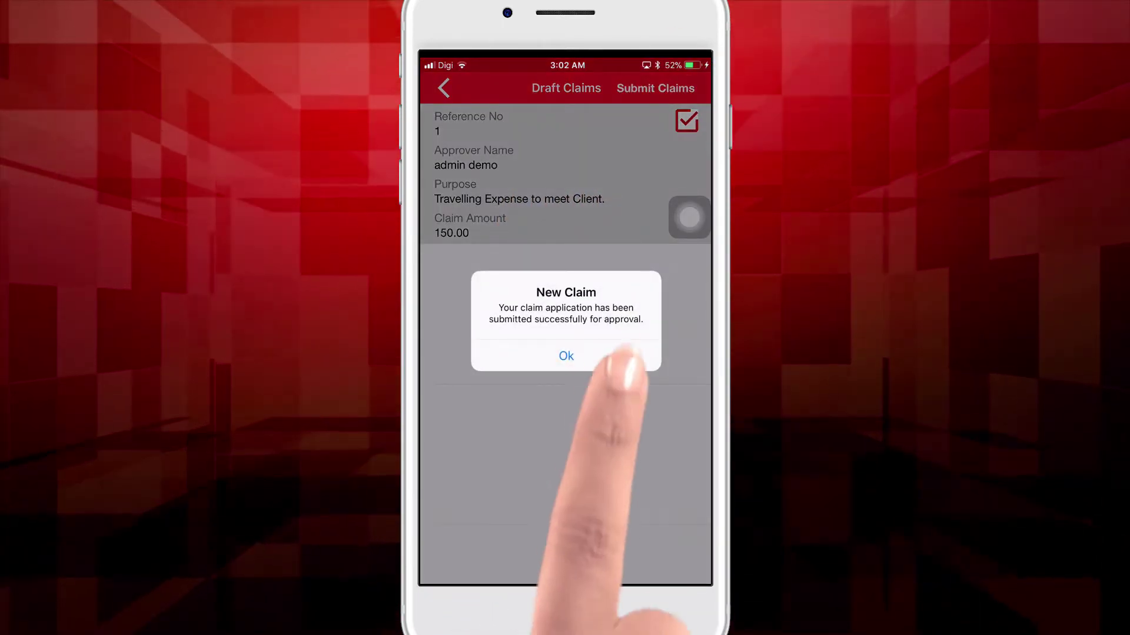
# Acknowledge the claim's submission-for-approval alert
pyautogui.click(564, 355)
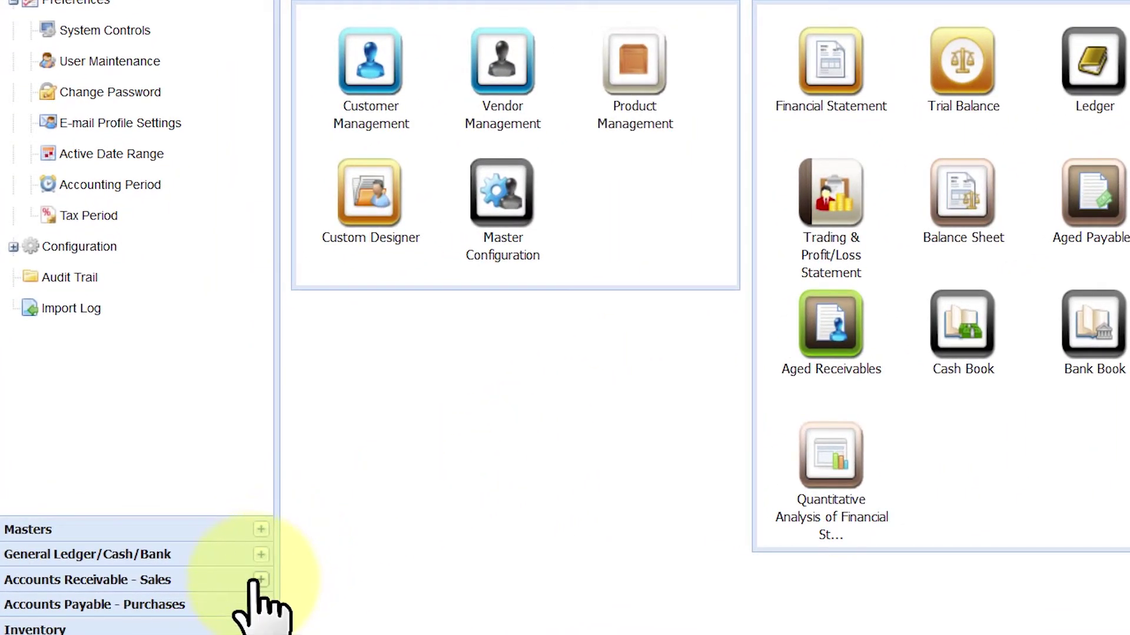
# Create a new credit sales invoice and choose the customer to bill
pyautogui.click(255, 580)
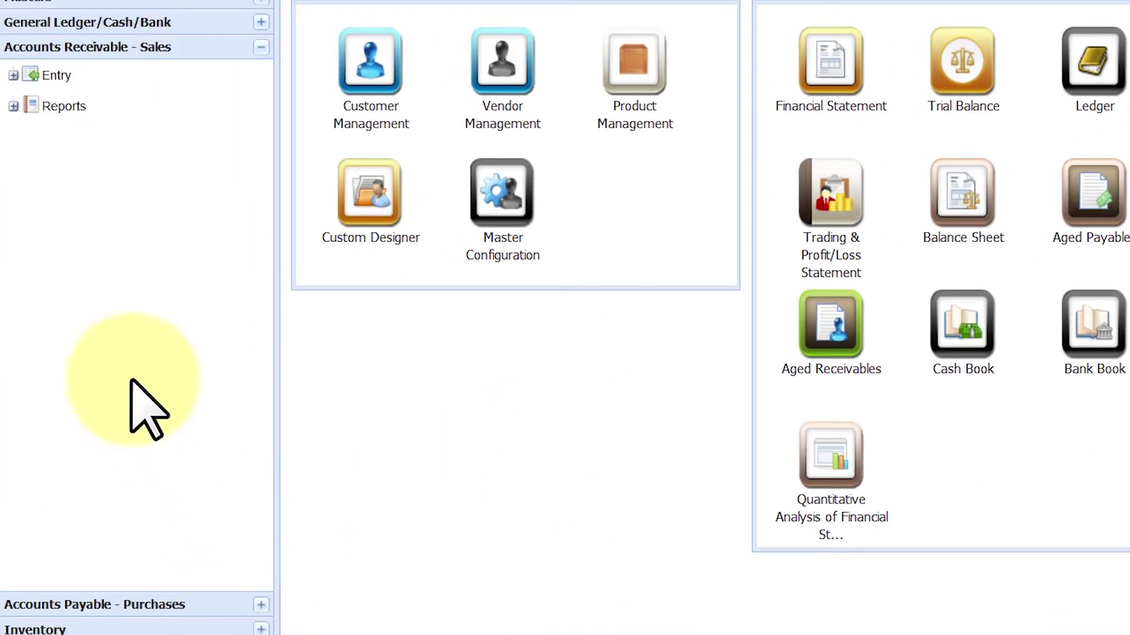
pyautogui.click(12, 77)
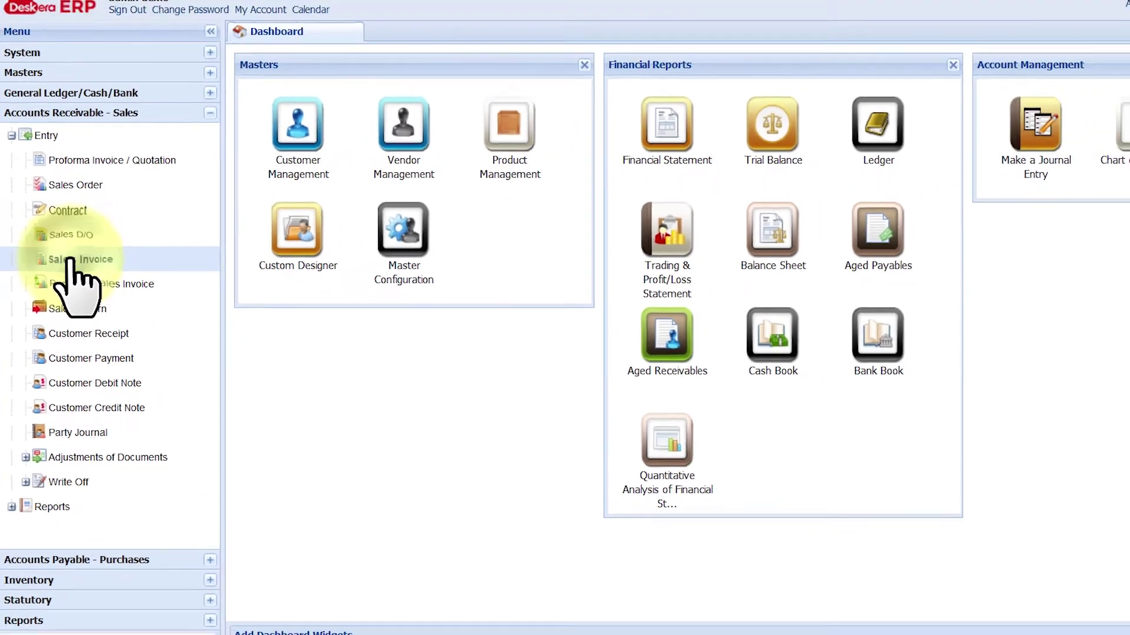
pyautogui.click(87, 230)
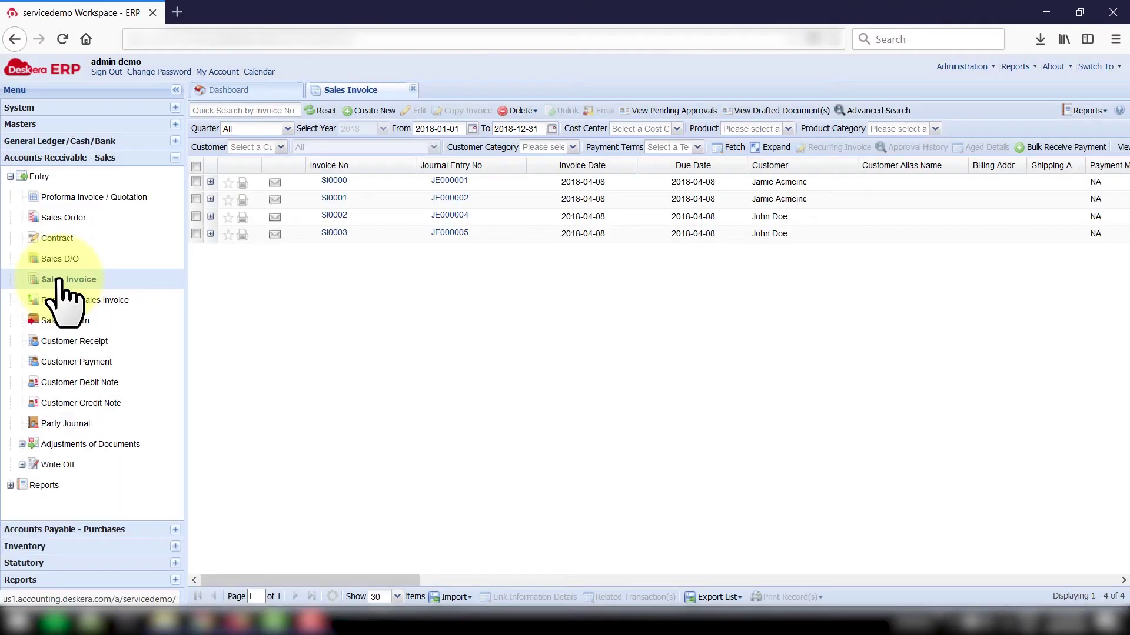
pyautogui.click(382, 111)
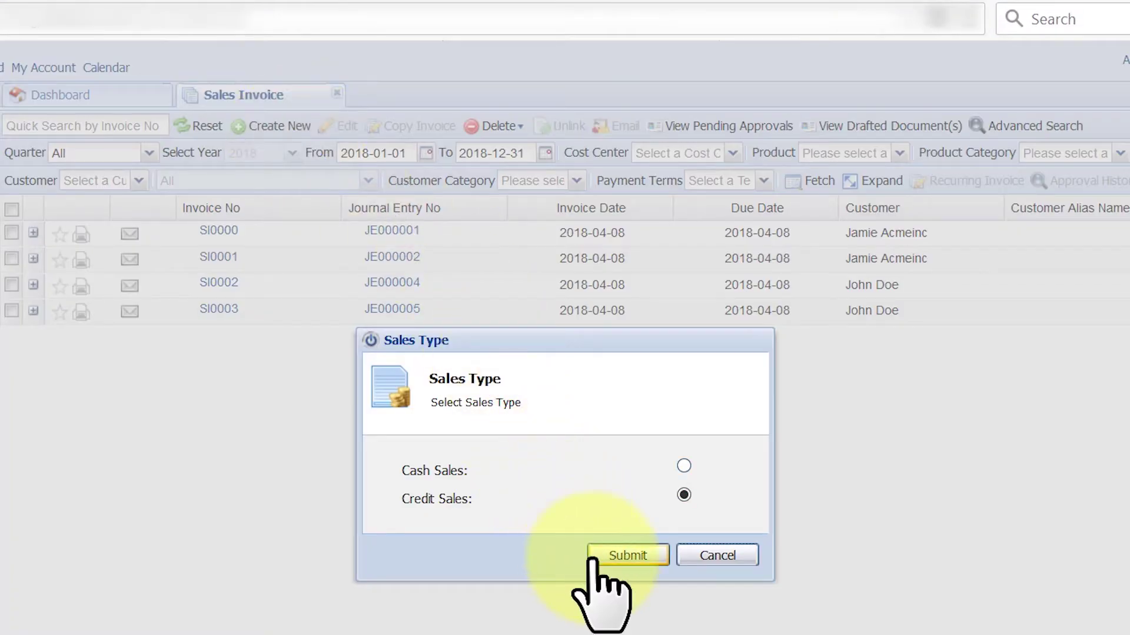
pyautogui.click(591, 559)
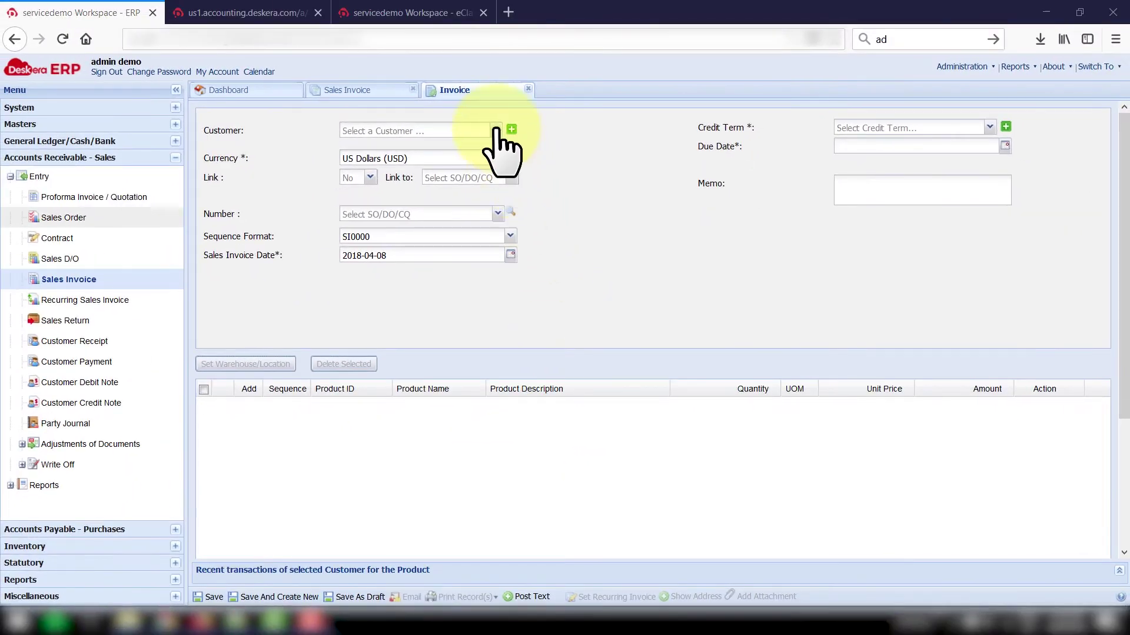
pyautogui.click(495, 130)
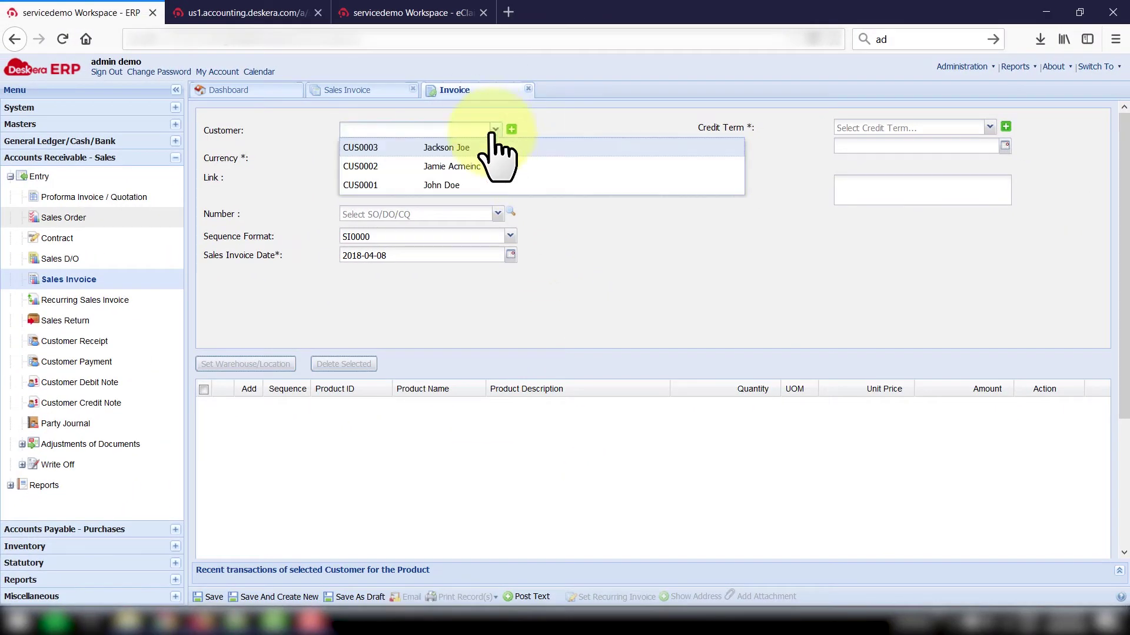
pyautogui.click(474, 185)
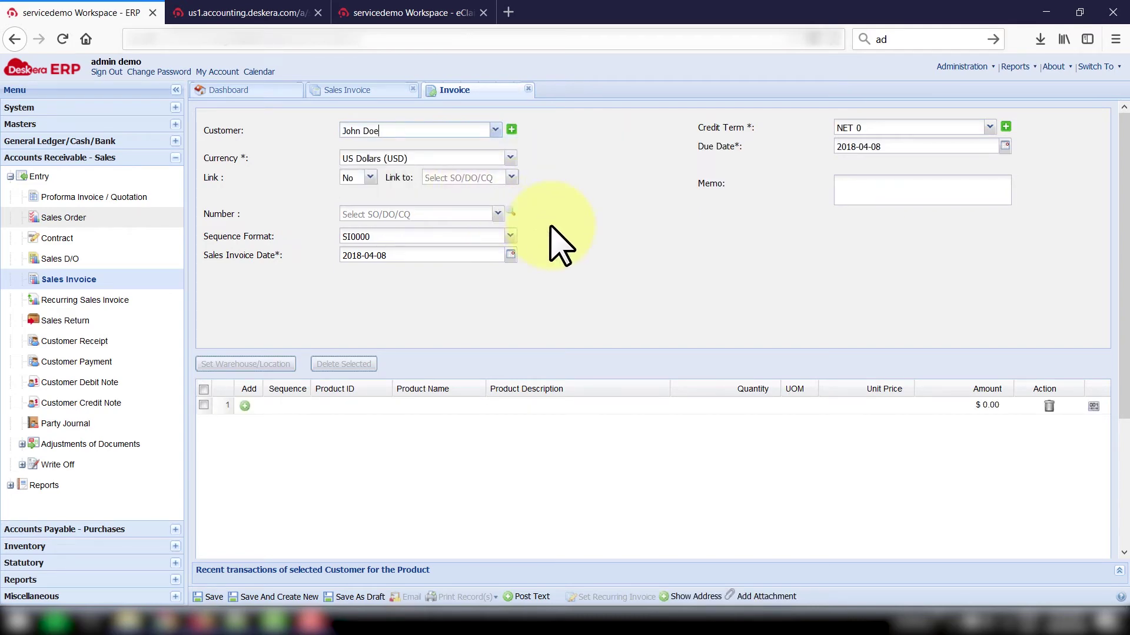
# Add a Company Formation Fees line with quantity 30 hours
pyautogui.click(246, 405)
pyautogui.click(443, 193)
pyautogui.click(735, 533)
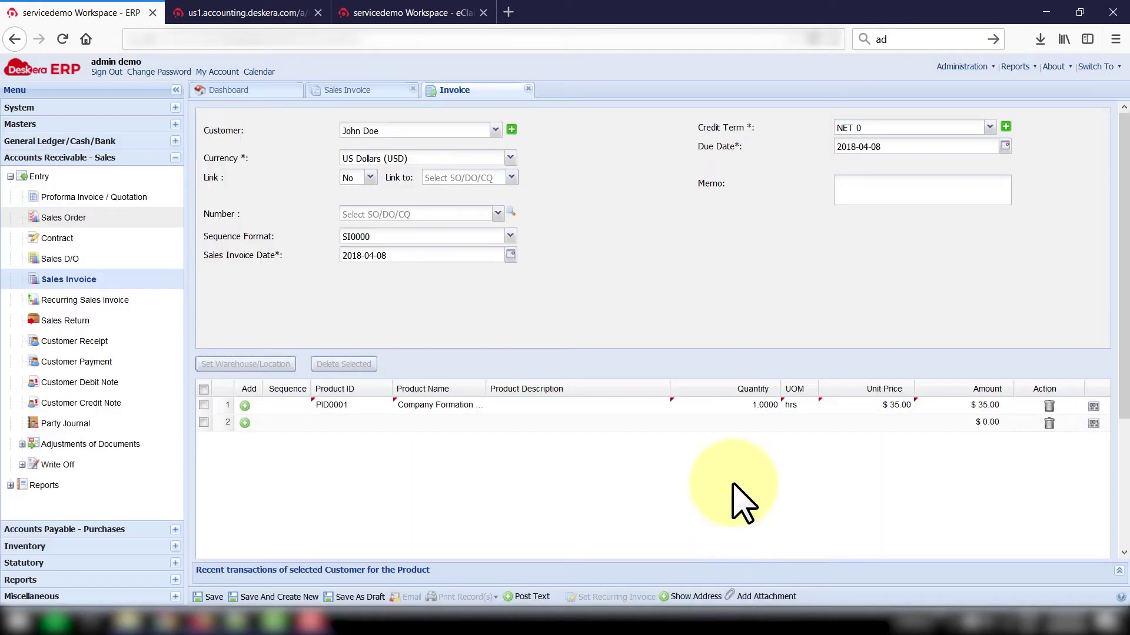
pyautogui.click(757, 404)
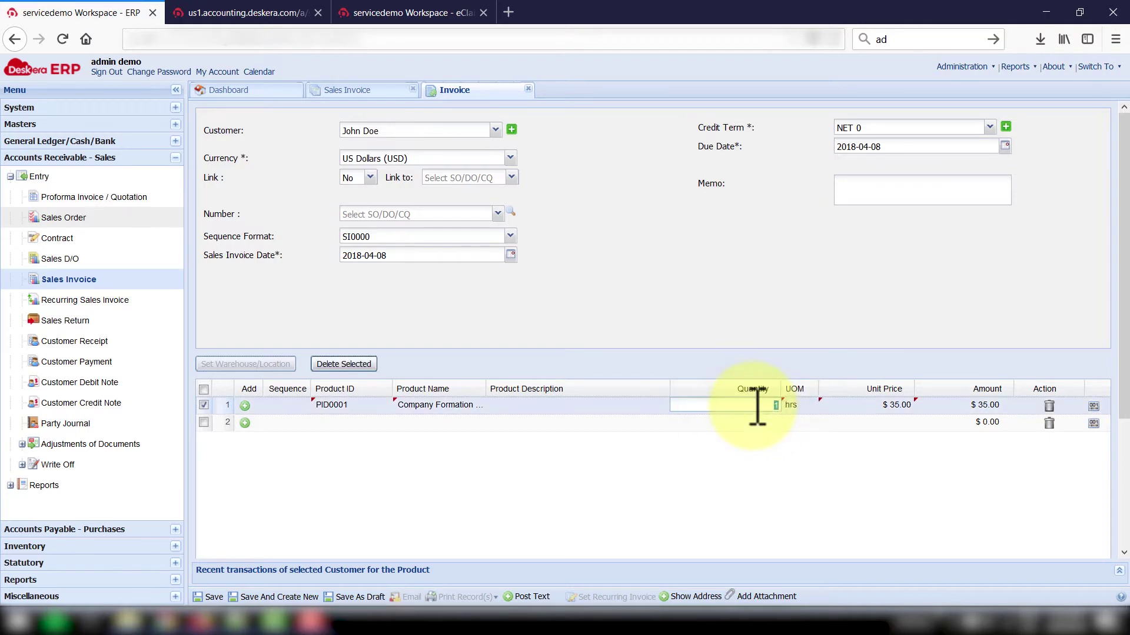
pyautogui.click(752, 468)
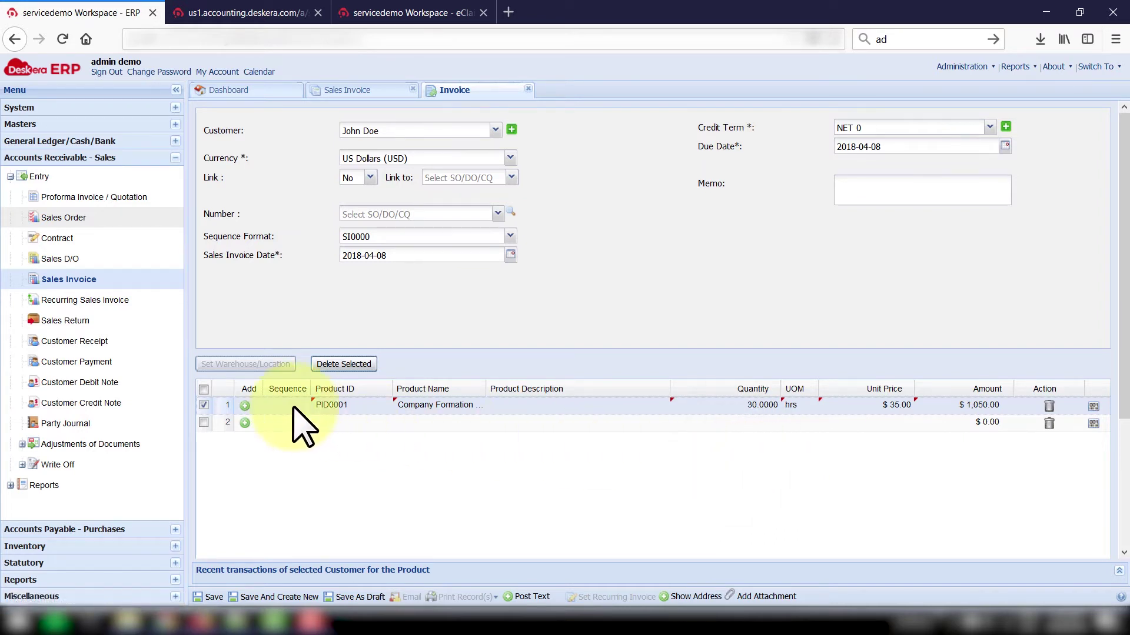
# Add an Out of Pocket Expense line and save the invoice, accepting the credit limit warning
pyautogui.click(244, 423)
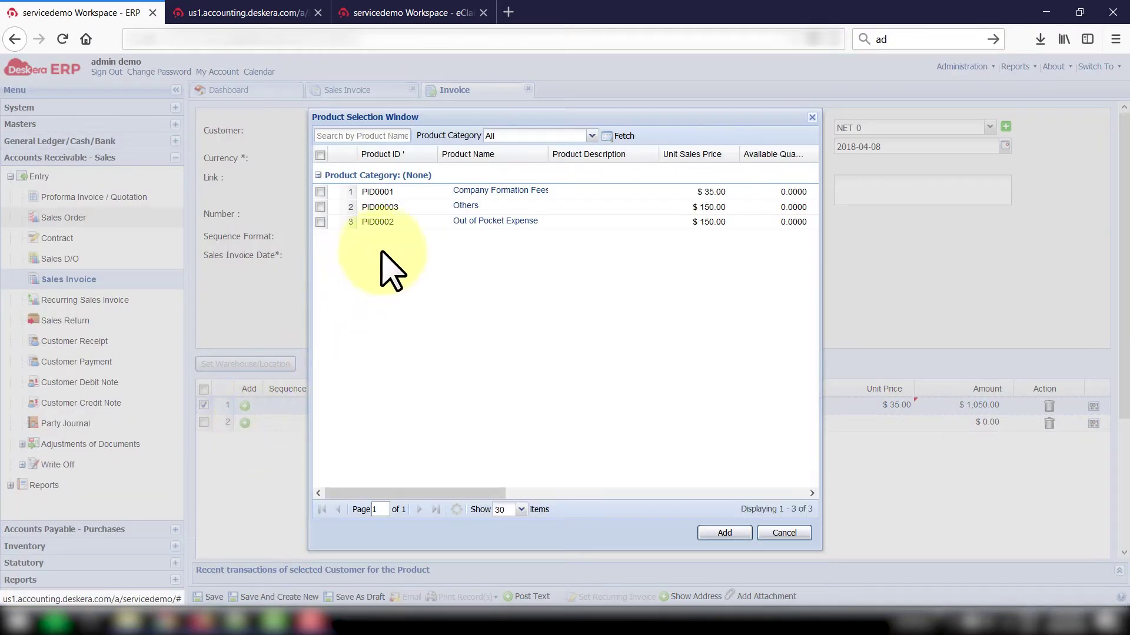
pyautogui.click(432, 222)
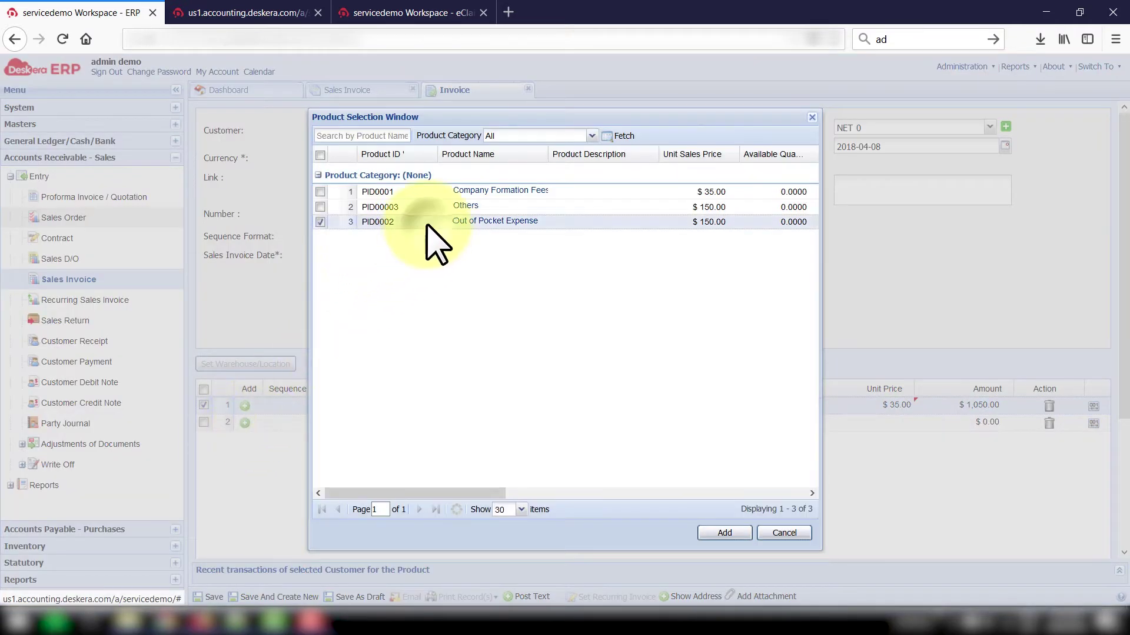
pyautogui.click(727, 533)
pyautogui.moveTo(1121, 327); pyautogui.dragTo(1125, 480)
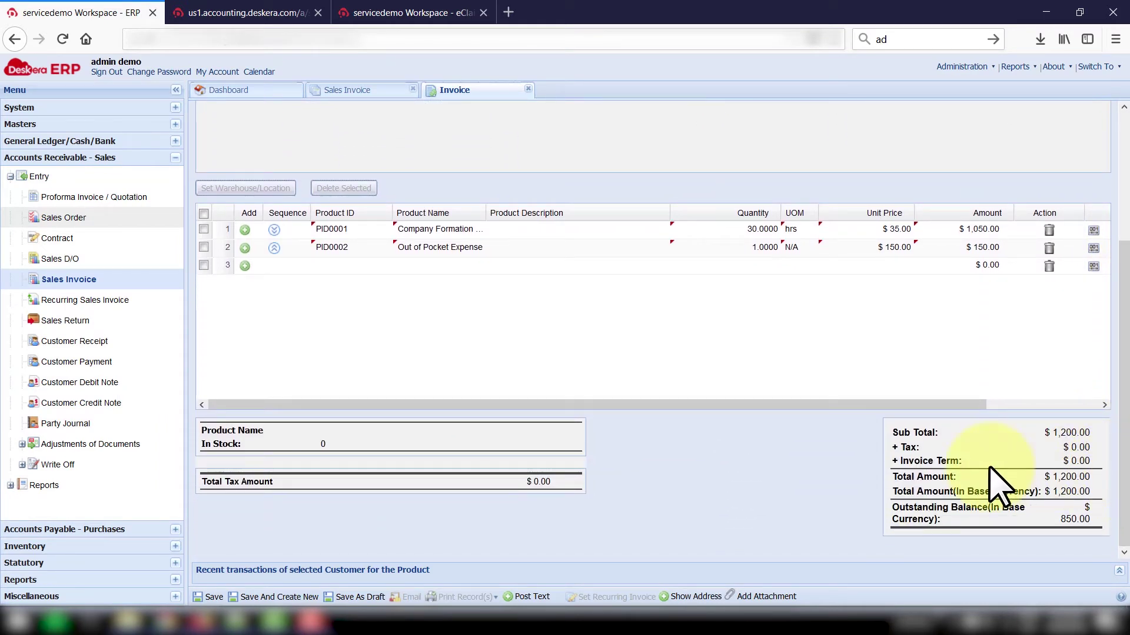
pyautogui.click(206, 598)
pyautogui.click(535, 375)
# Confirm the invoice save, then receive payment for invoices SI0004 and SI0003 together
pyautogui.click(535, 352)
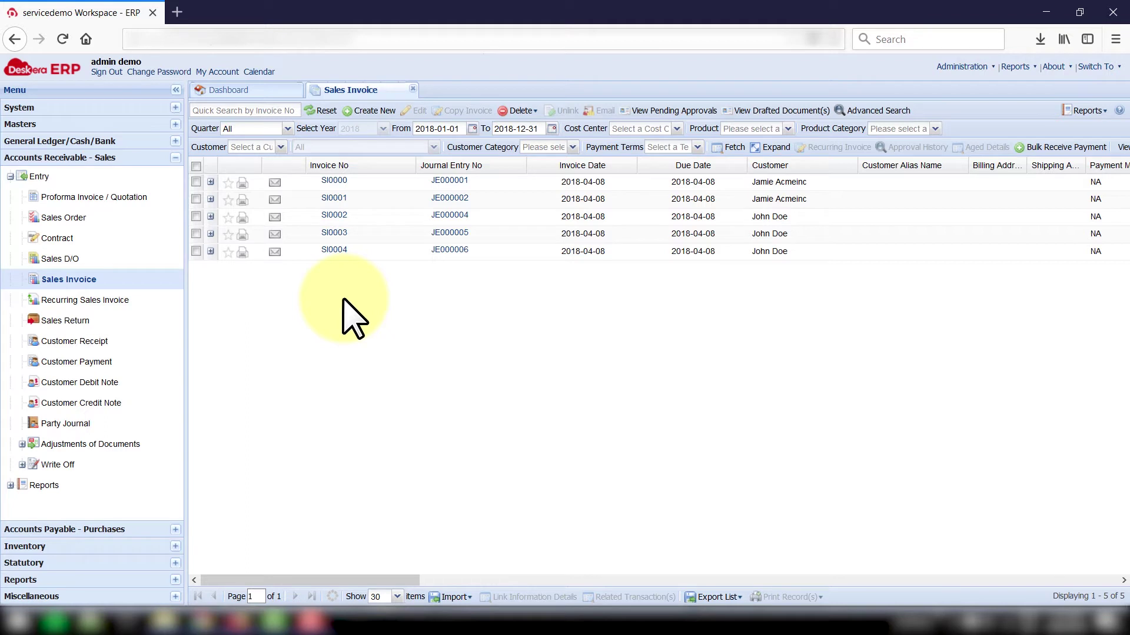
pyautogui.click(198, 252)
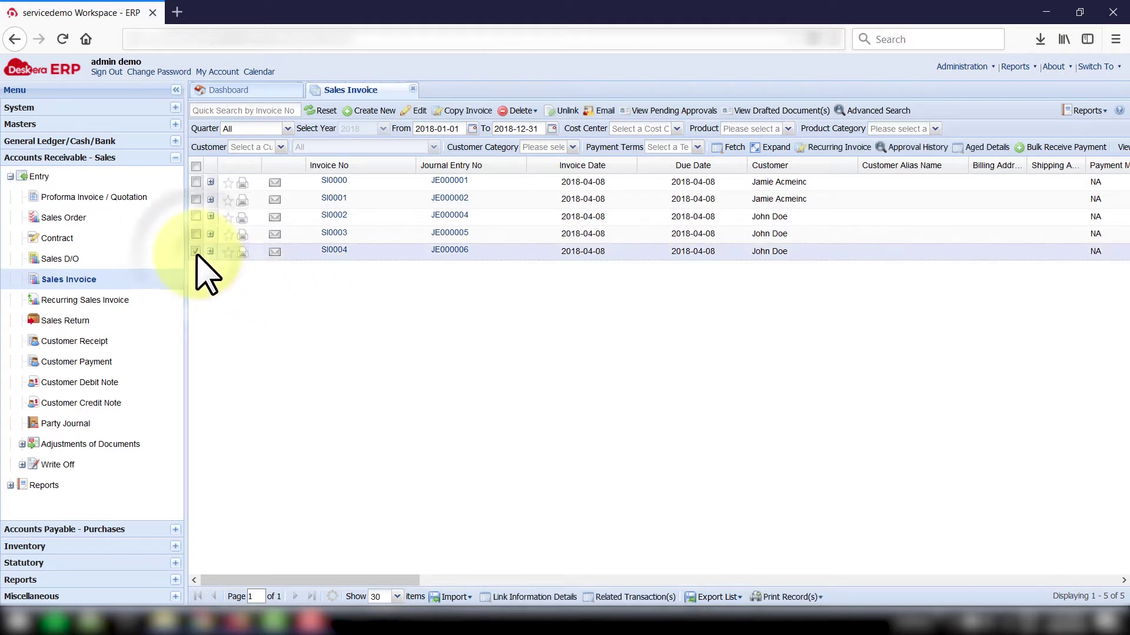
pyautogui.click(196, 234)
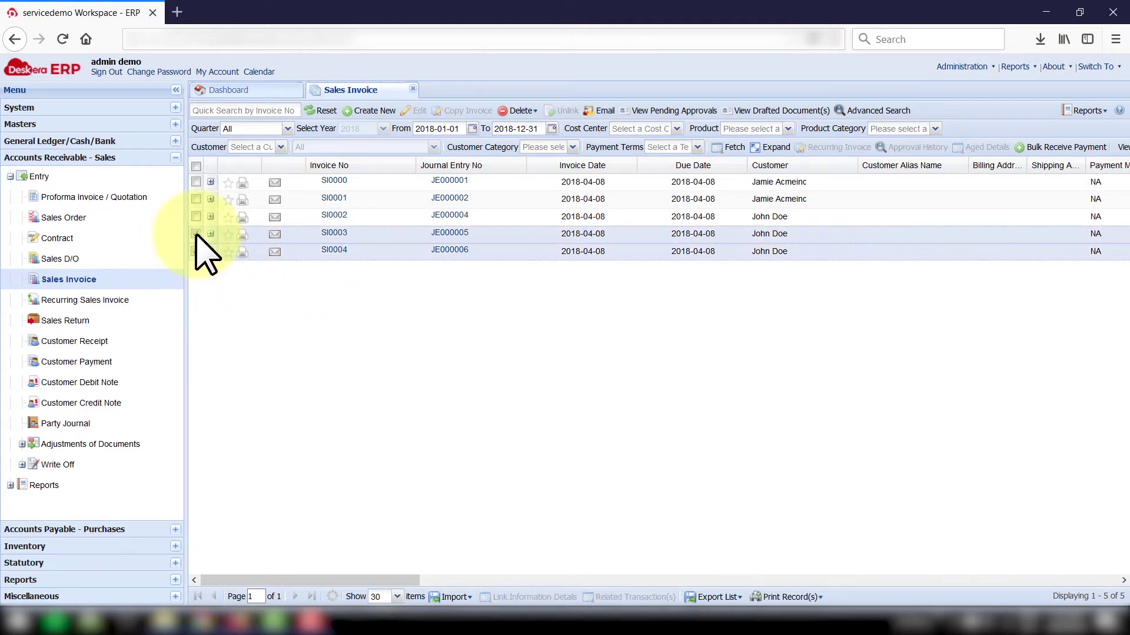
pyautogui.click(1046, 149)
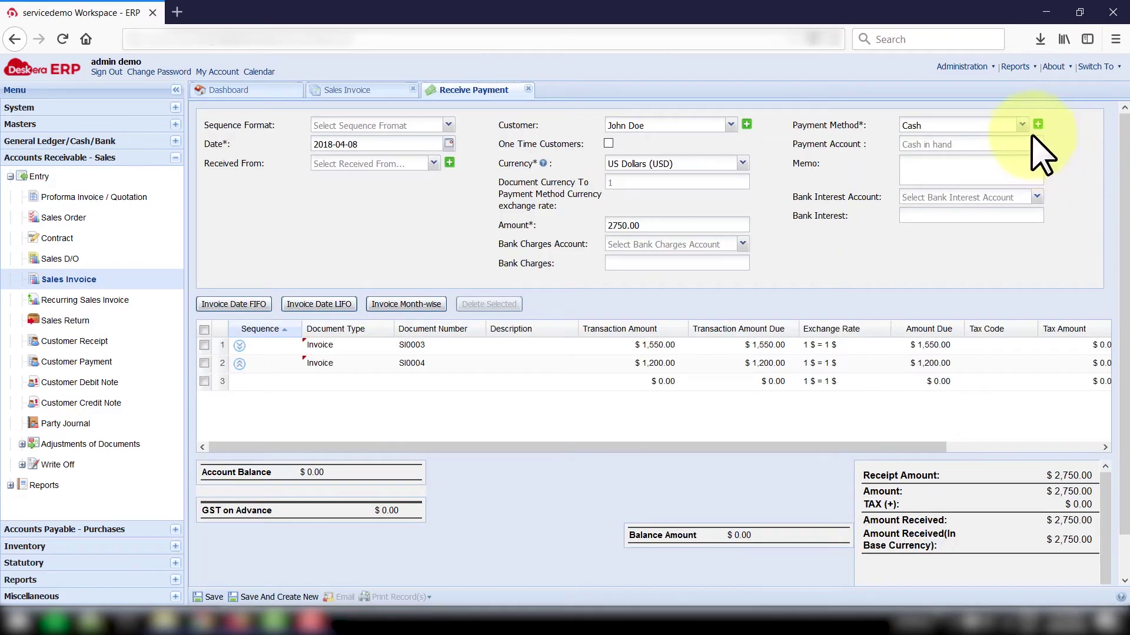
# Set Bank payment, format NA, receipt RP0005, cheque 12289, bank American Express Bank Ltd
pyautogui.click(1022, 126)
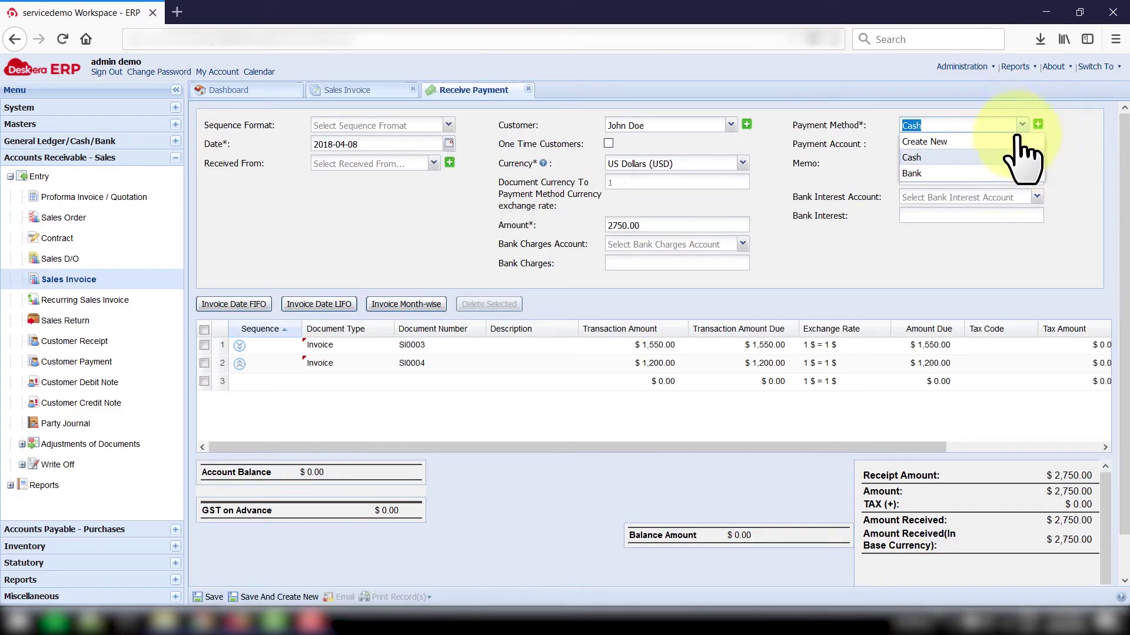
pyautogui.click(988, 173)
pyautogui.click(446, 125)
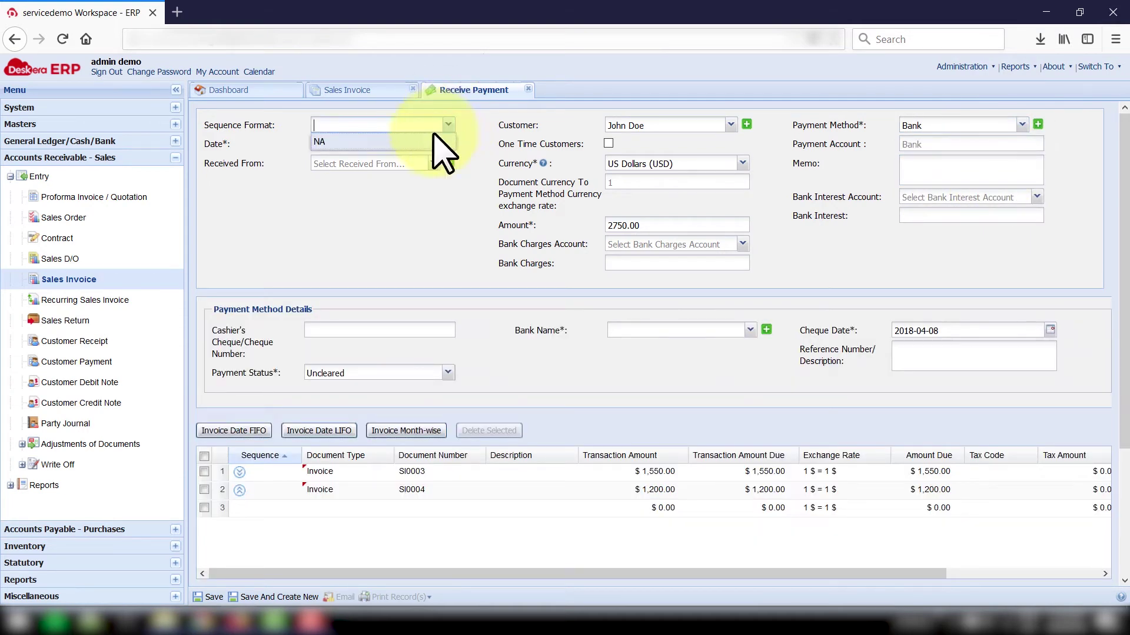
pyautogui.click(440, 142)
pyautogui.click(435, 143)
pyautogui.write('RP0005')
pyautogui.click(432, 328)
pyautogui.write('12289')
pyautogui.click(749, 331)
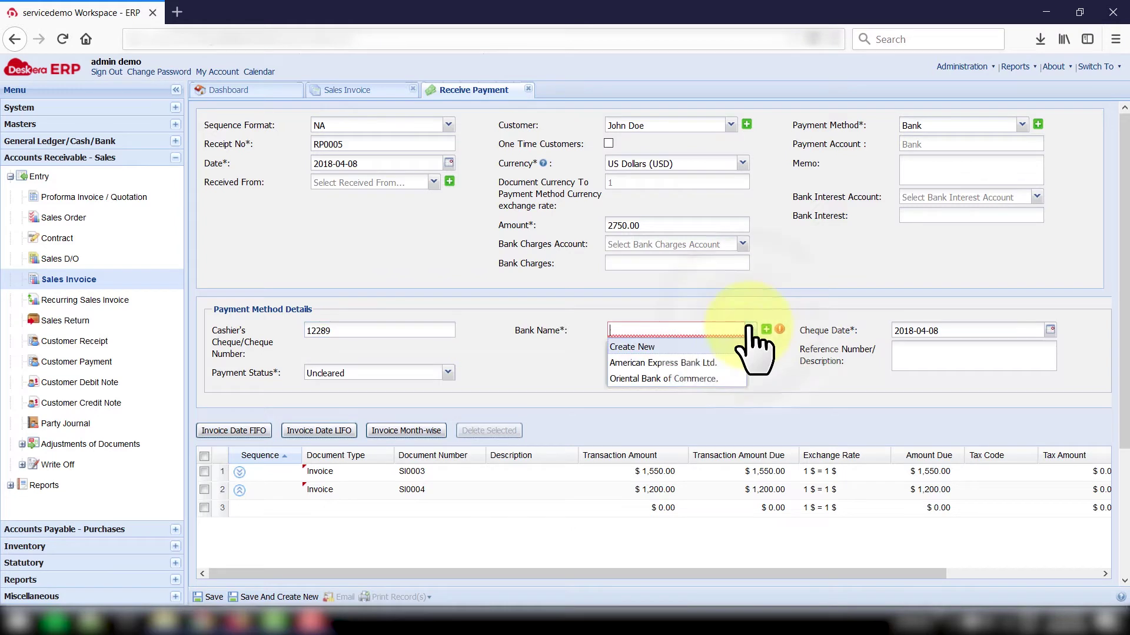
pyautogui.click(723, 363)
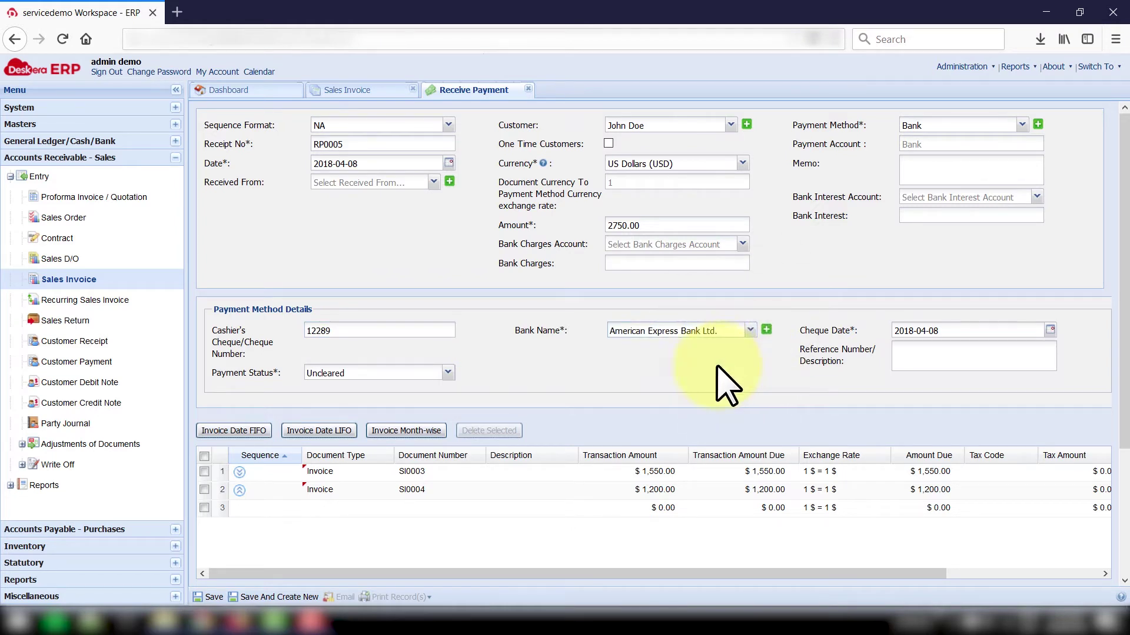
# Save the $2,750 receipt and acknowledge the saved message
pyautogui.moveTo(1124, 374); pyautogui.dragTo(1117, 474)
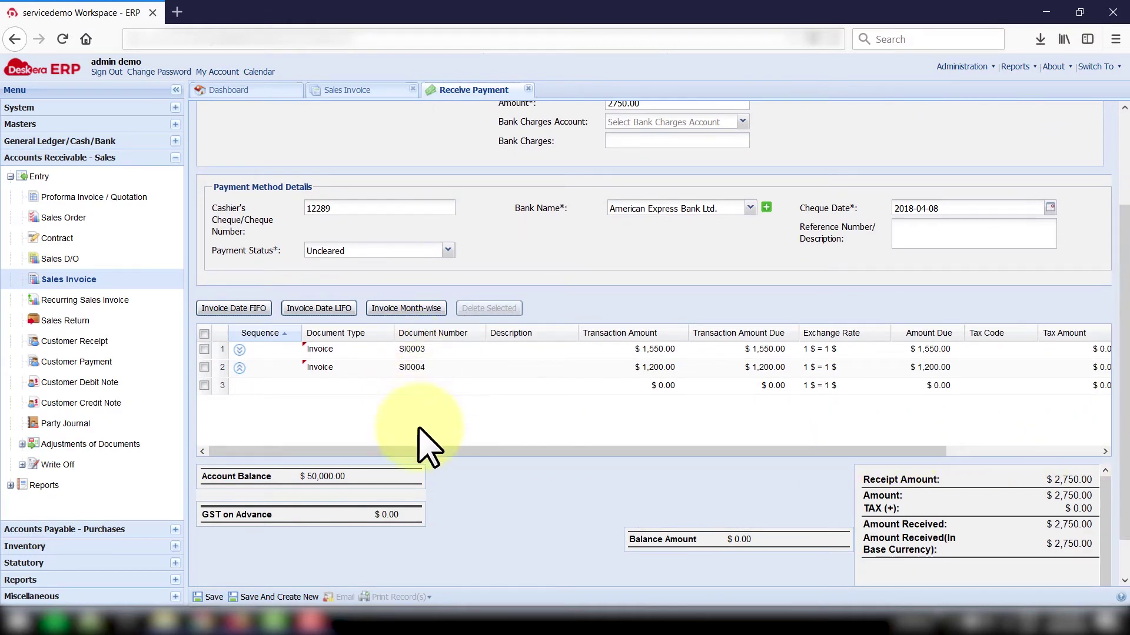
pyautogui.moveTo(421, 453); pyautogui.dragTo(650, 504)
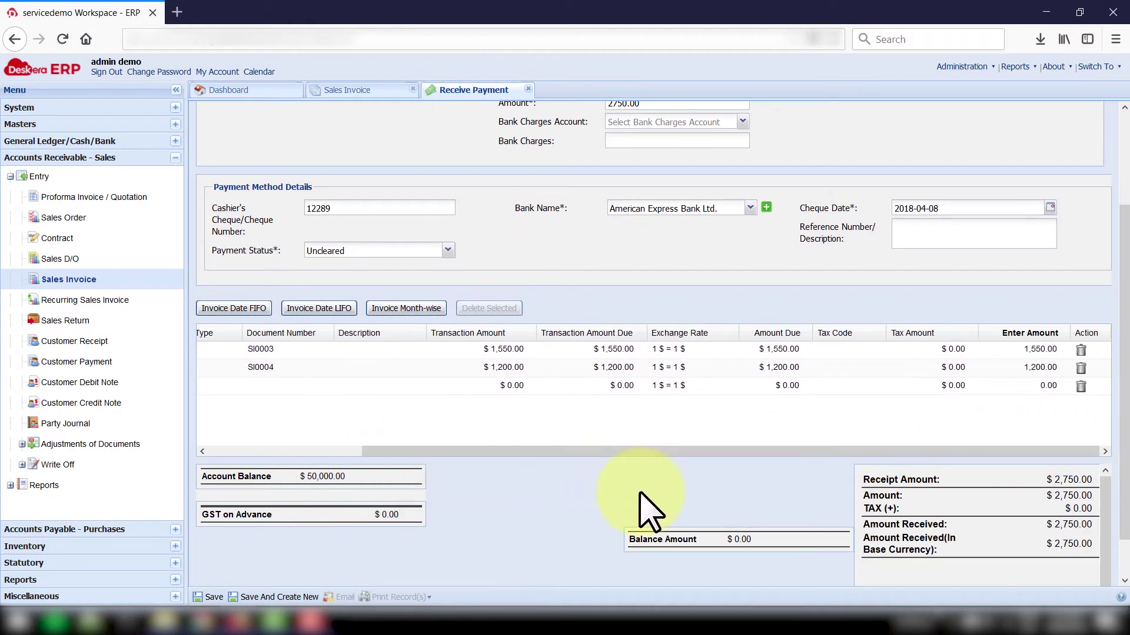
pyautogui.click(209, 597)
pyautogui.click(528, 352)
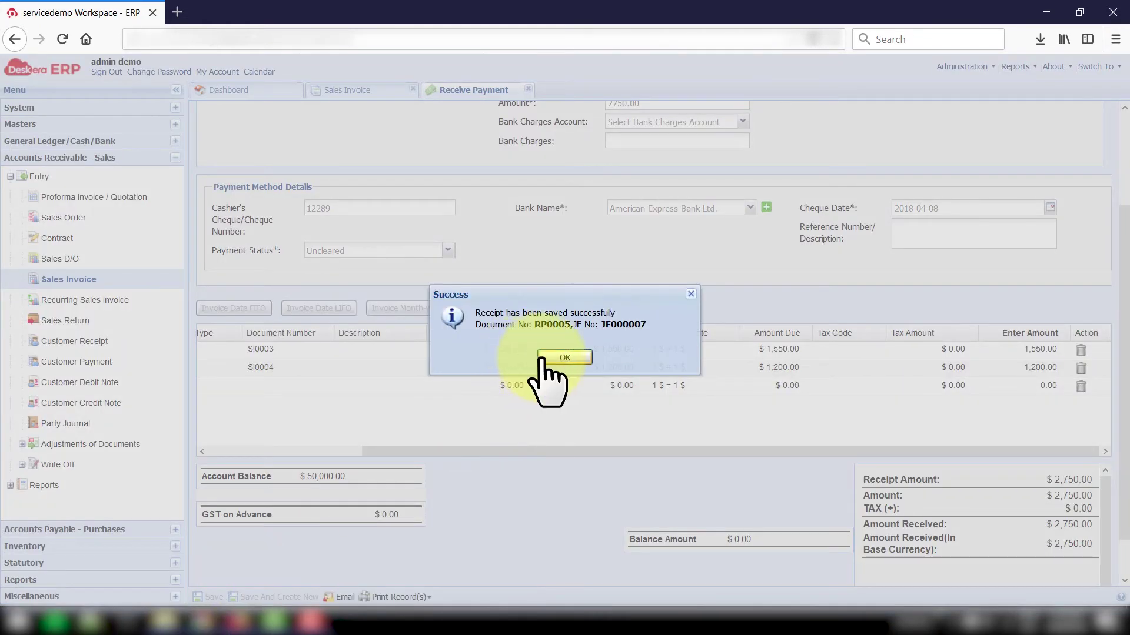
pyautogui.click(553, 356)
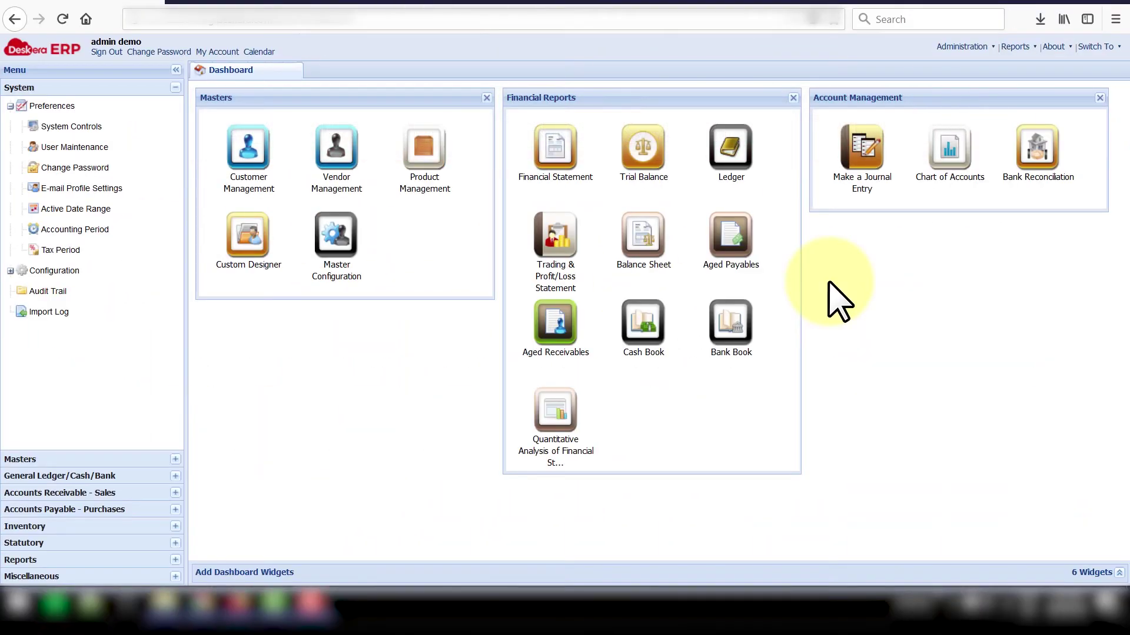
# Start a normal journal entry with a $500 debit to Electricity Expense
pyautogui.click(862, 185)
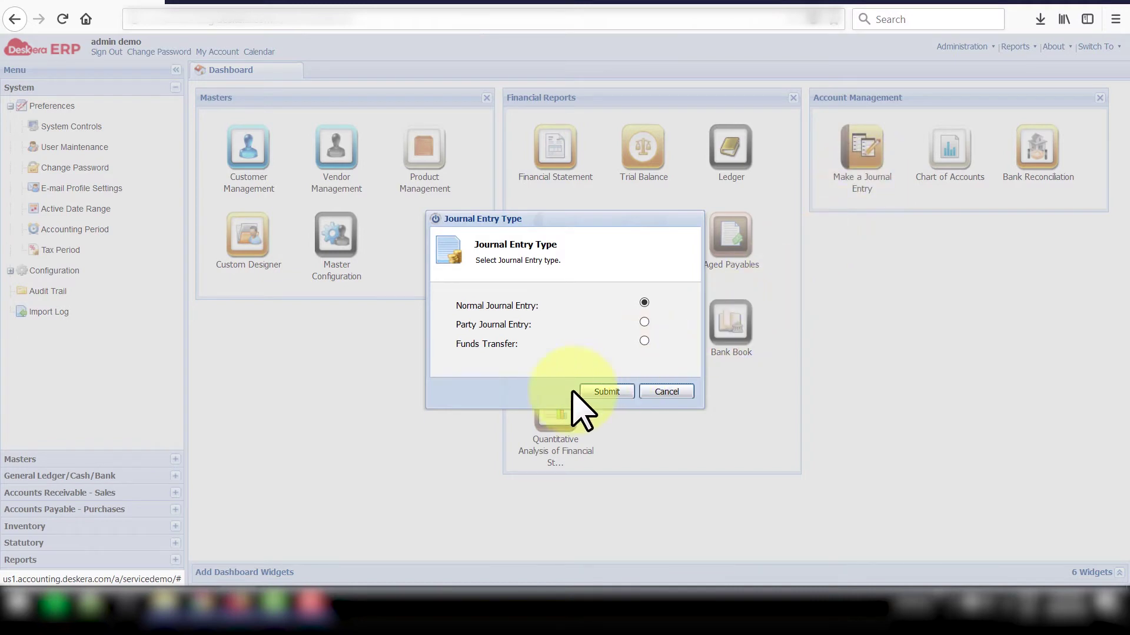
pyautogui.click(596, 391)
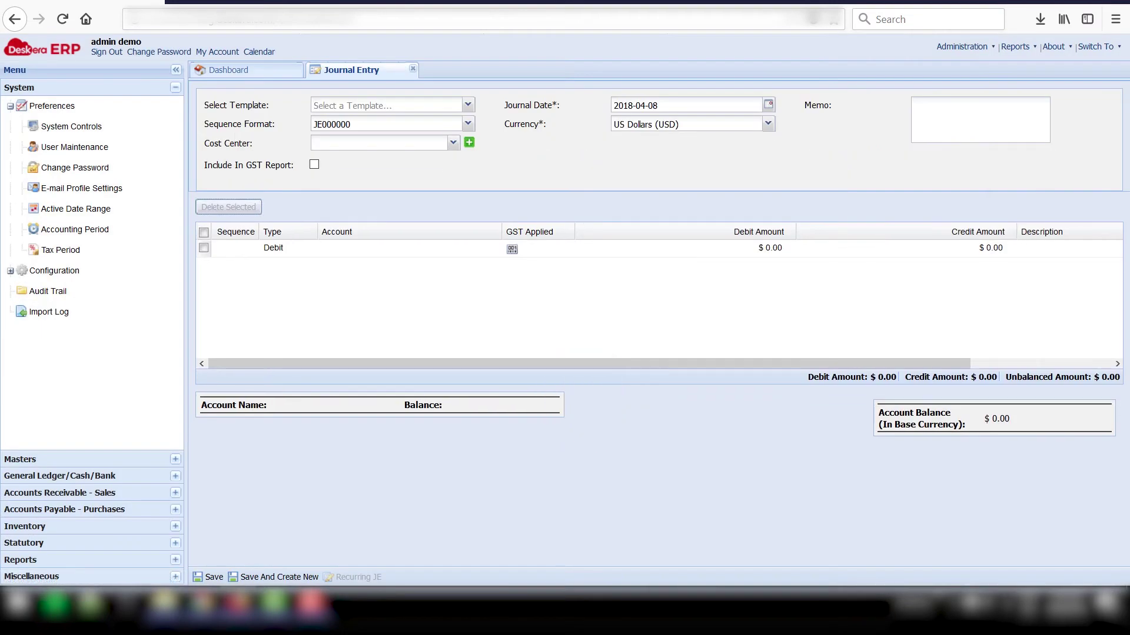
pyautogui.click(474, 248)
pyautogui.write('Elec')
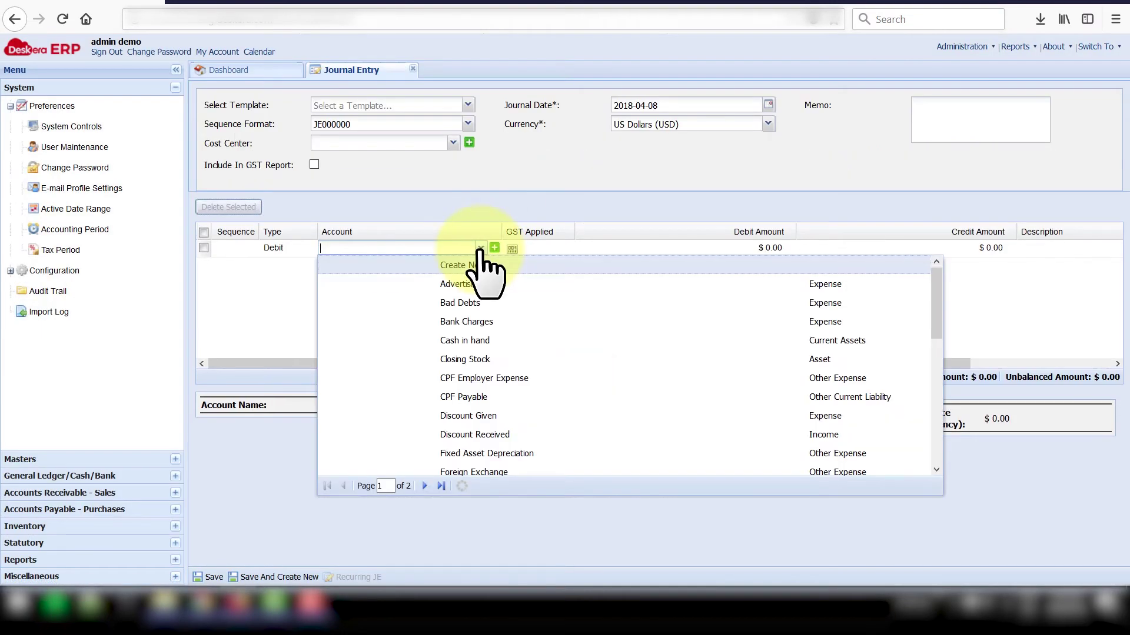
pyautogui.click(486, 284)
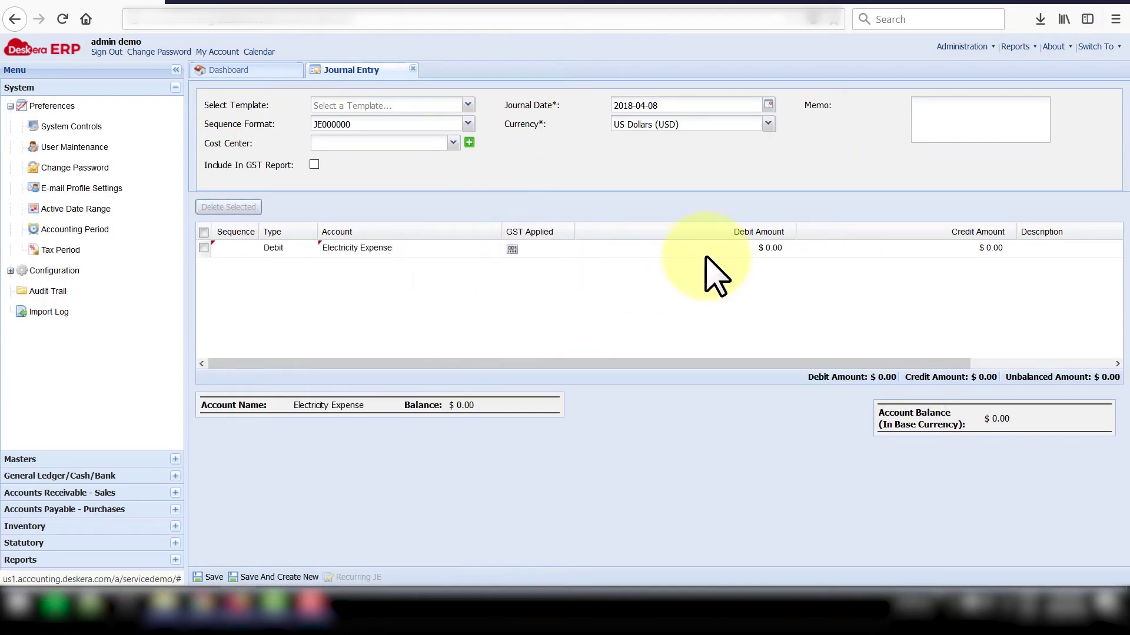
pyautogui.click(759, 247)
pyautogui.write('500')
pyautogui.press('Return')
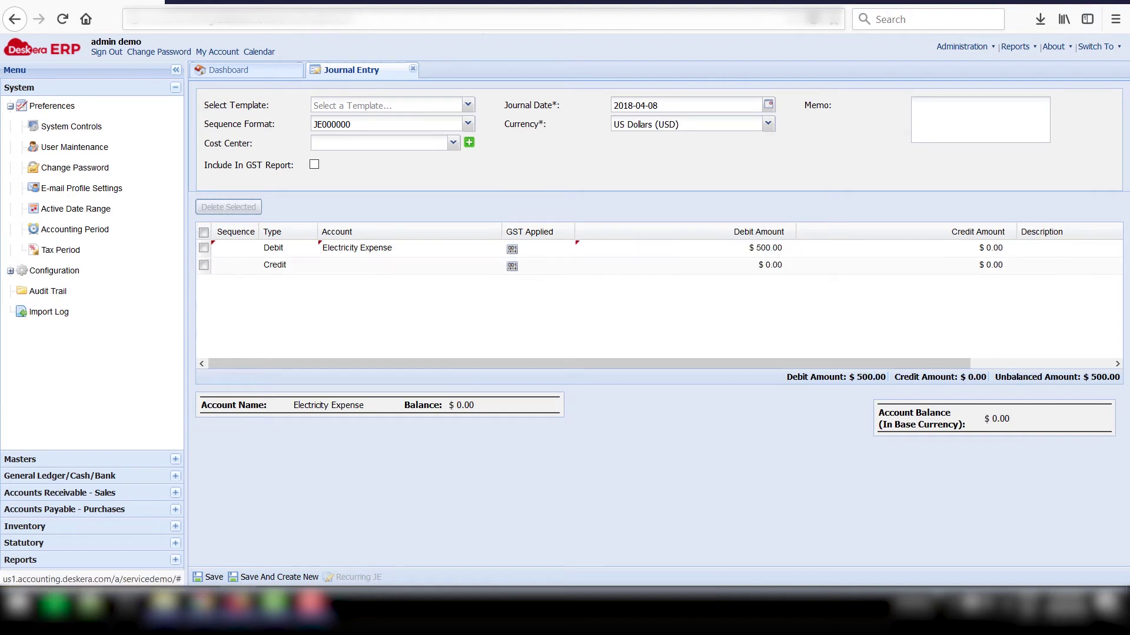
# Credit Utilities Payable $500 and save the balanced entry as JE000009
pyautogui.click(439, 264)
pyautogui.write('Utilities')
pyautogui.click(447, 336)
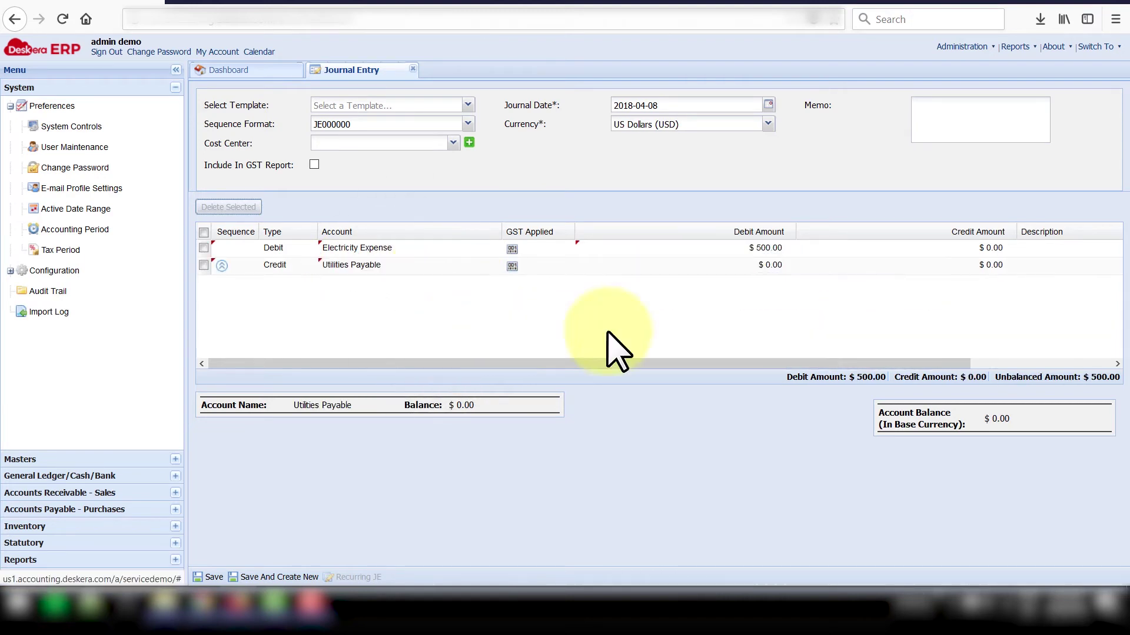
pyautogui.click(974, 268)
pyautogui.write('500')
pyautogui.press('Return')
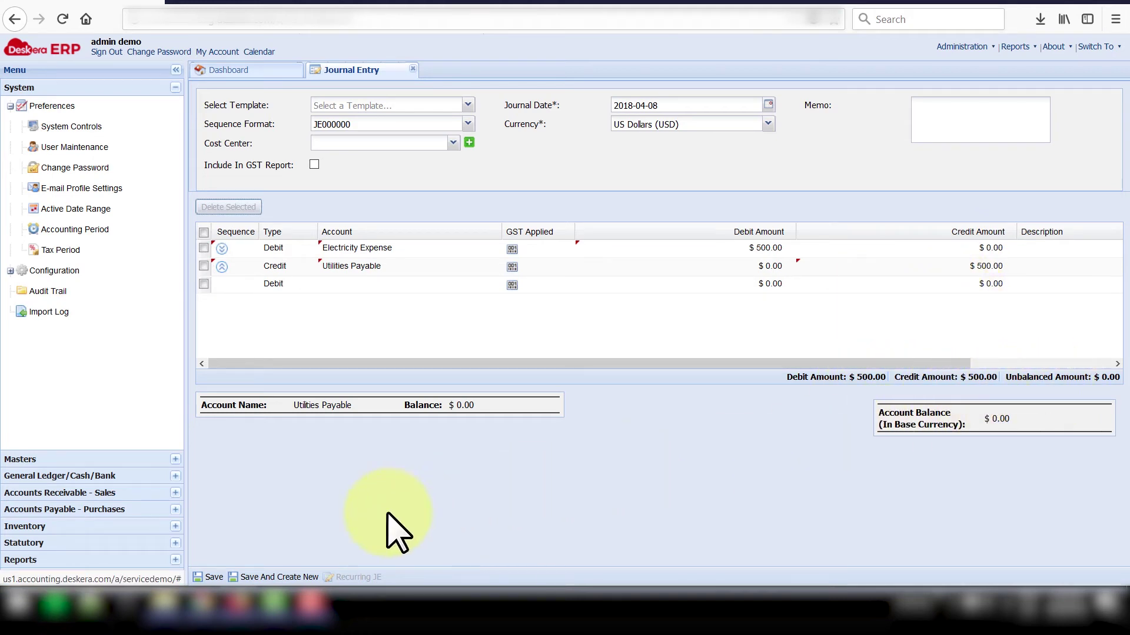
pyautogui.click(213, 576)
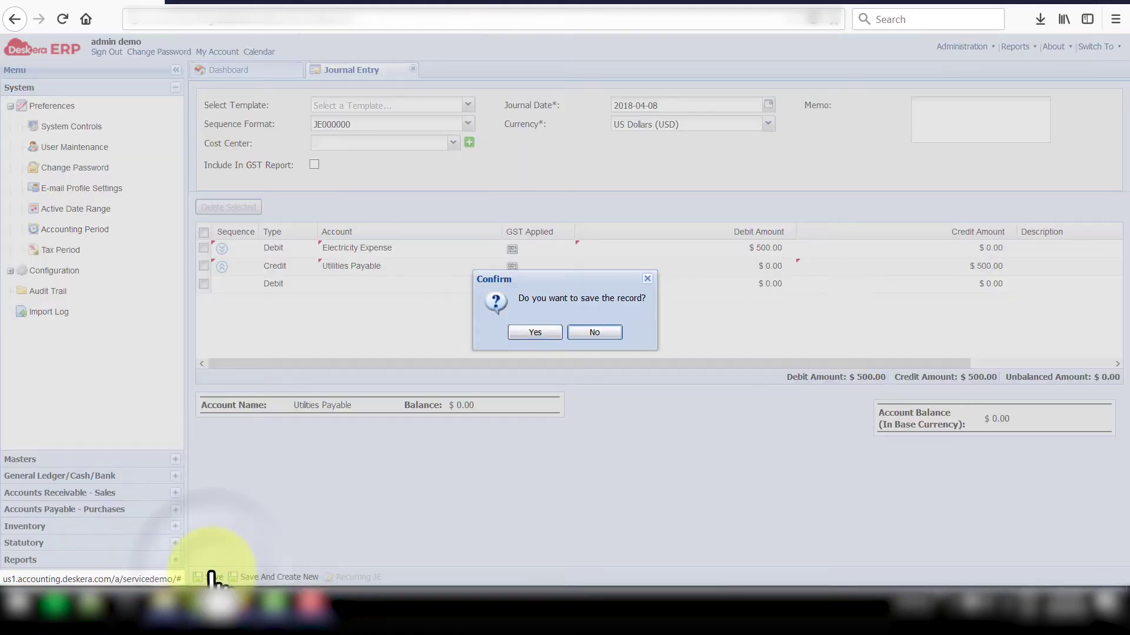
pyautogui.click(534, 332)
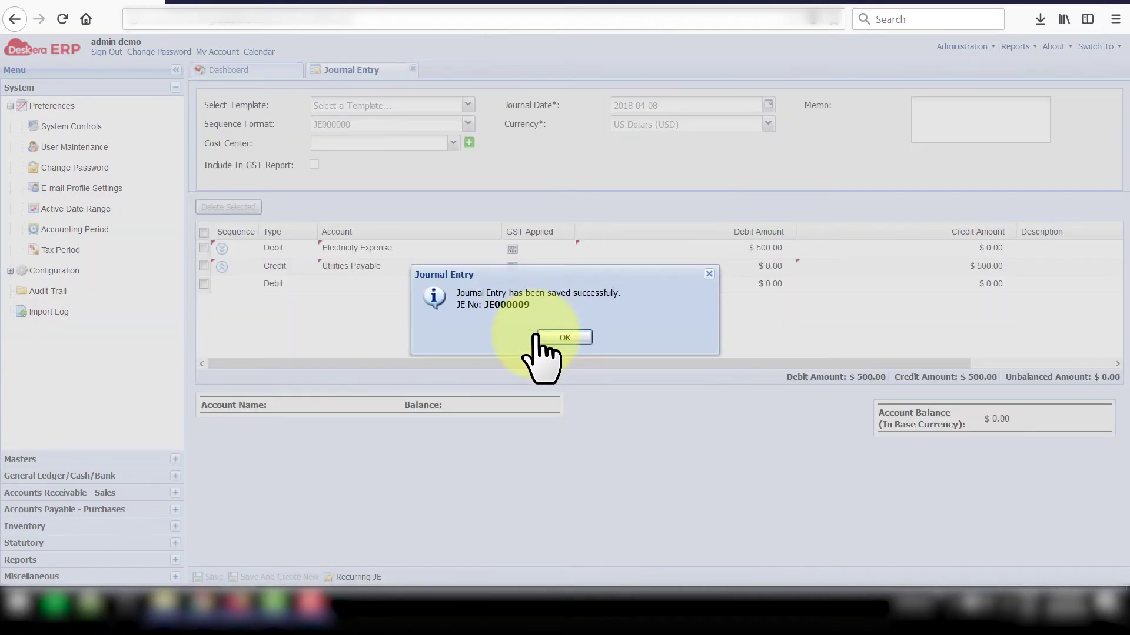
pyautogui.click(539, 337)
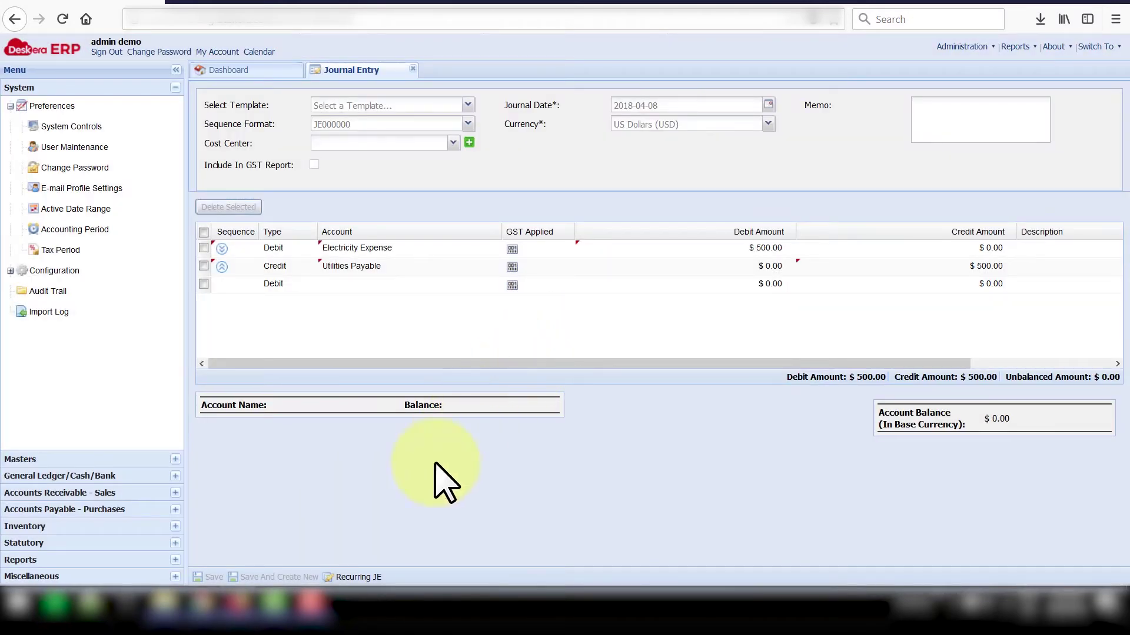
# Make the entry recur every 1 month from 2018-05-01 for 2 postings and save the schedule
pyautogui.click(352, 578)
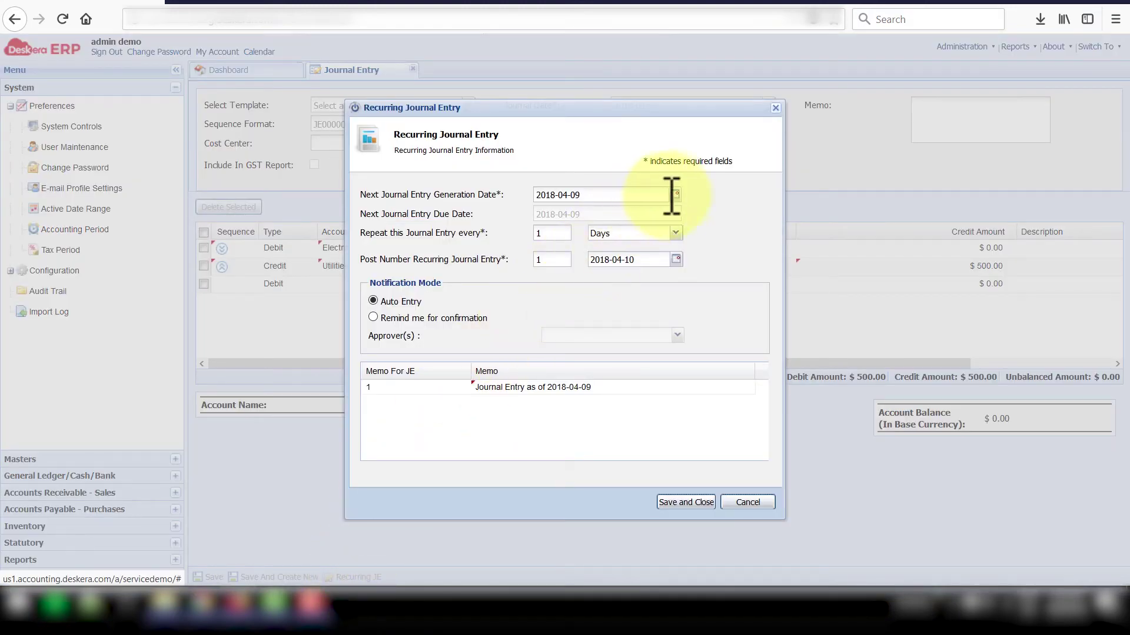
pyautogui.click(673, 195)
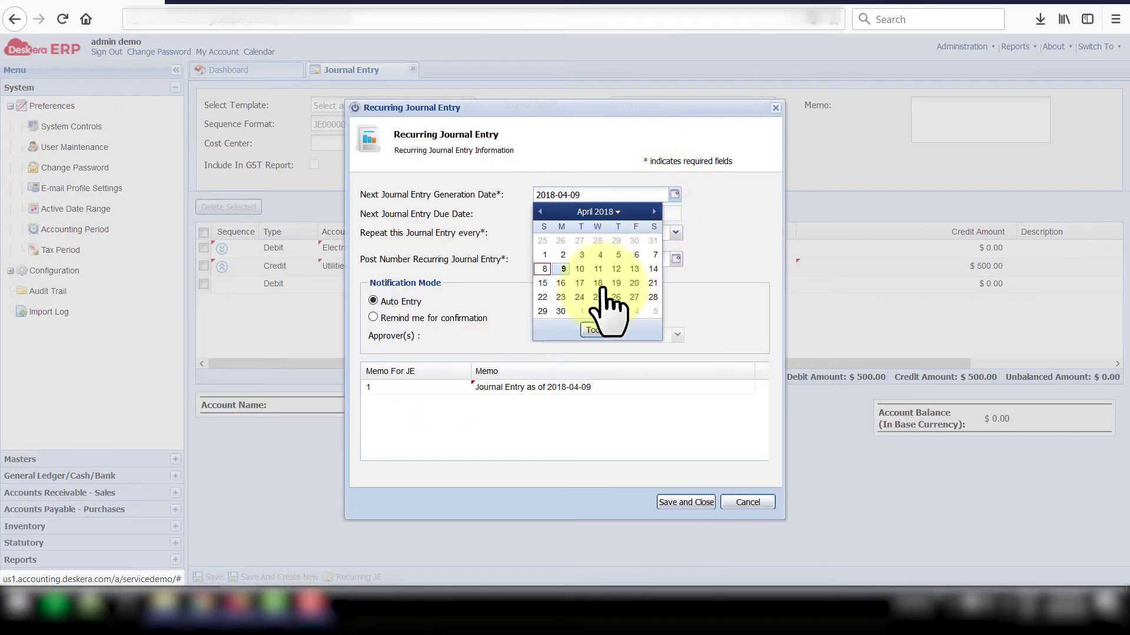
pyautogui.click(582, 311)
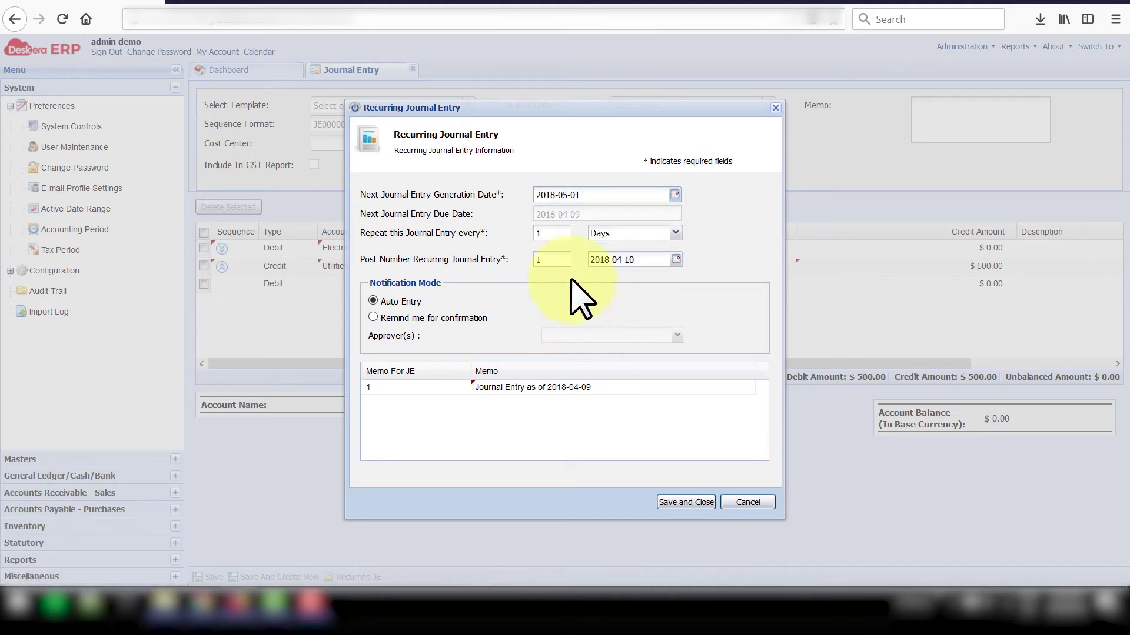
pyautogui.click(675, 233)
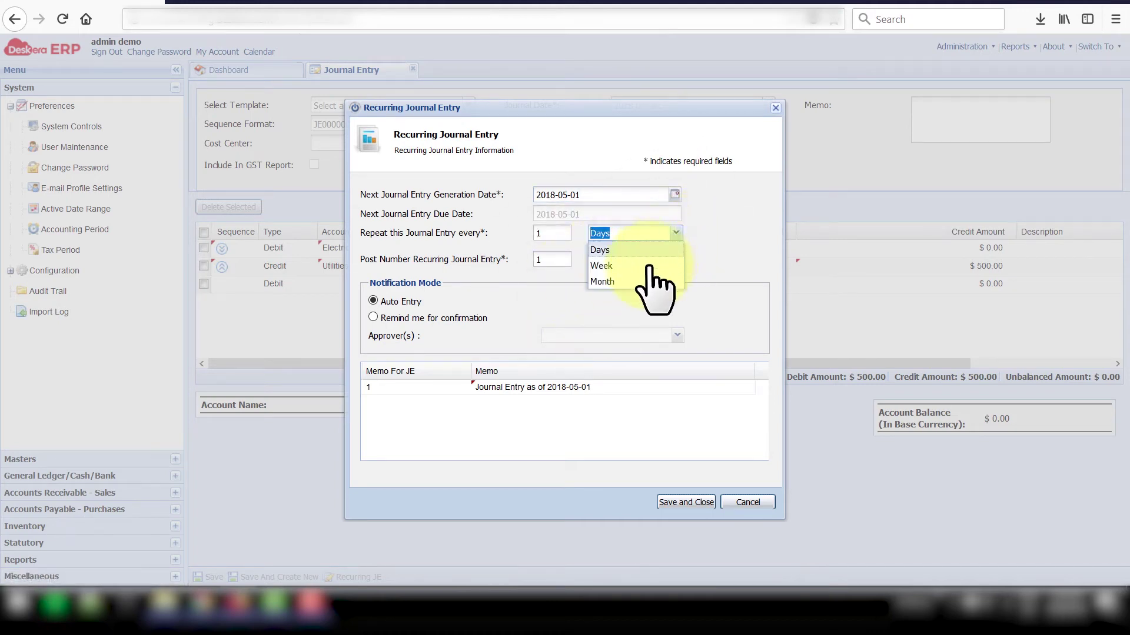
pyautogui.click(640, 281)
pyautogui.click(535, 261)
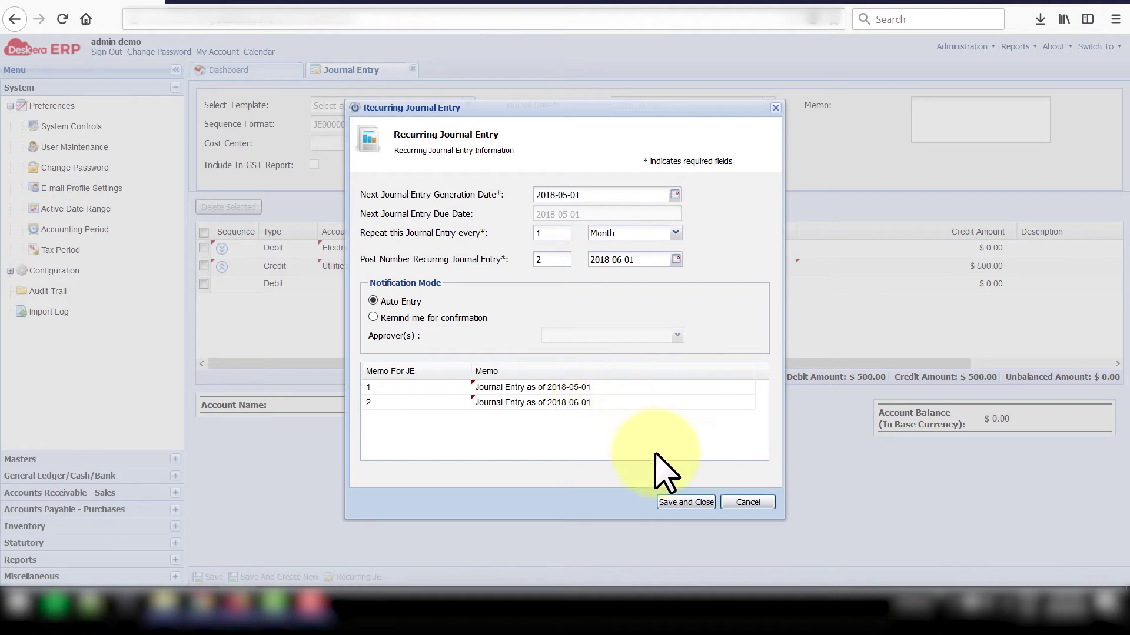
pyautogui.click(671, 503)
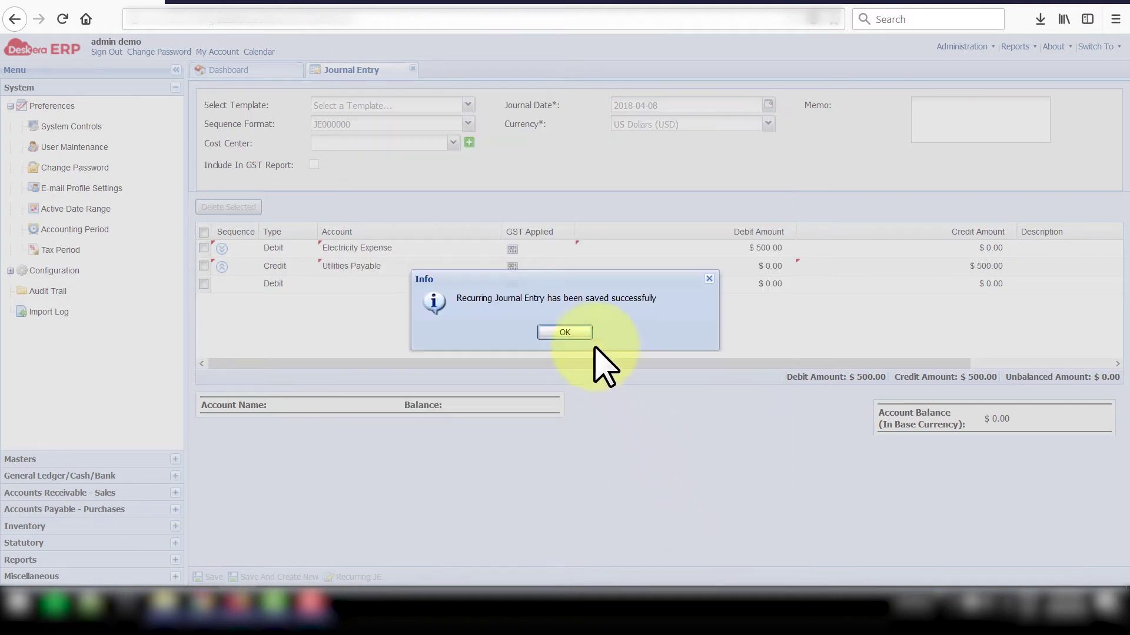
pyautogui.click(574, 333)
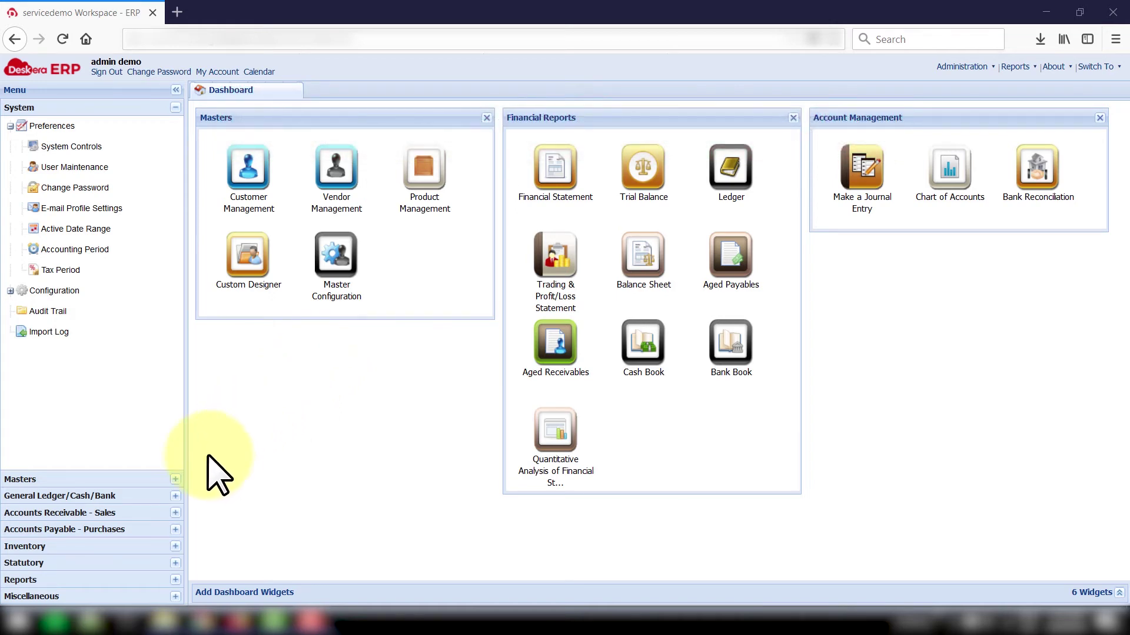
# Create a new payment to HQ Printer Inc. with a $500 Office Expenses line
pyautogui.click(174, 496)
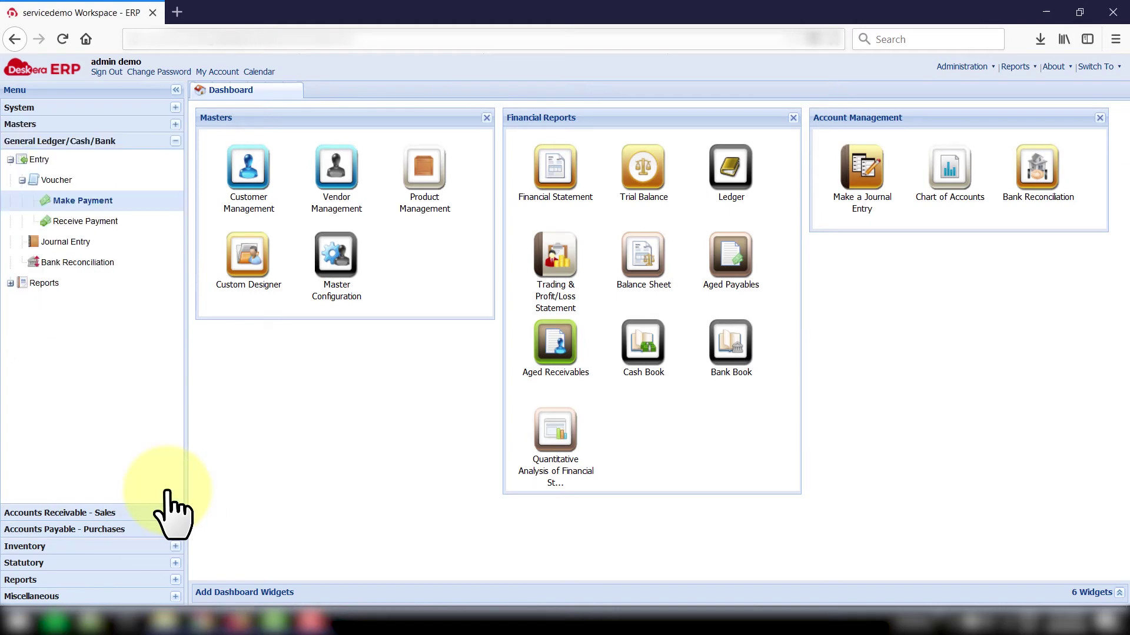
pyautogui.click(102, 202)
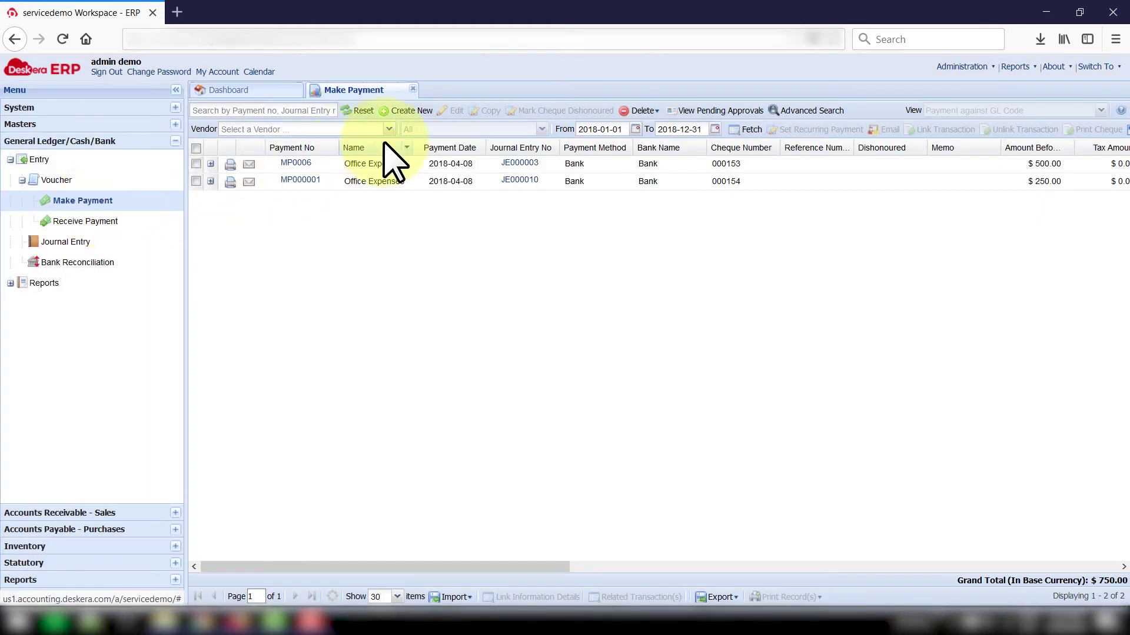
pyautogui.click(415, 112)
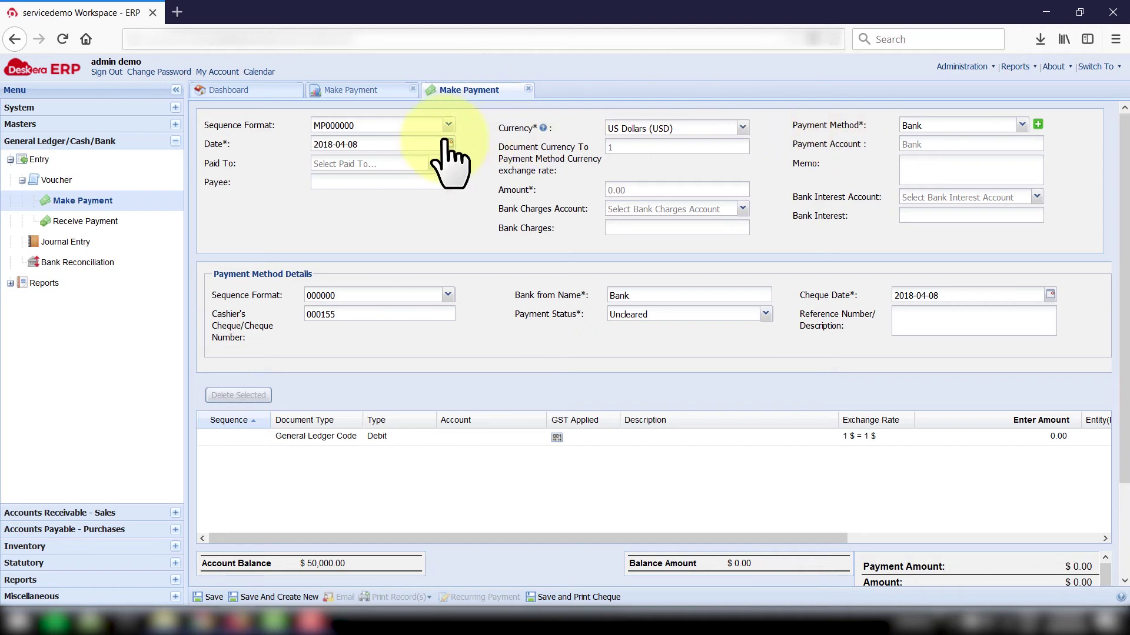
pyautogui.click(434, 164)
pyautogui.click(423, 201)
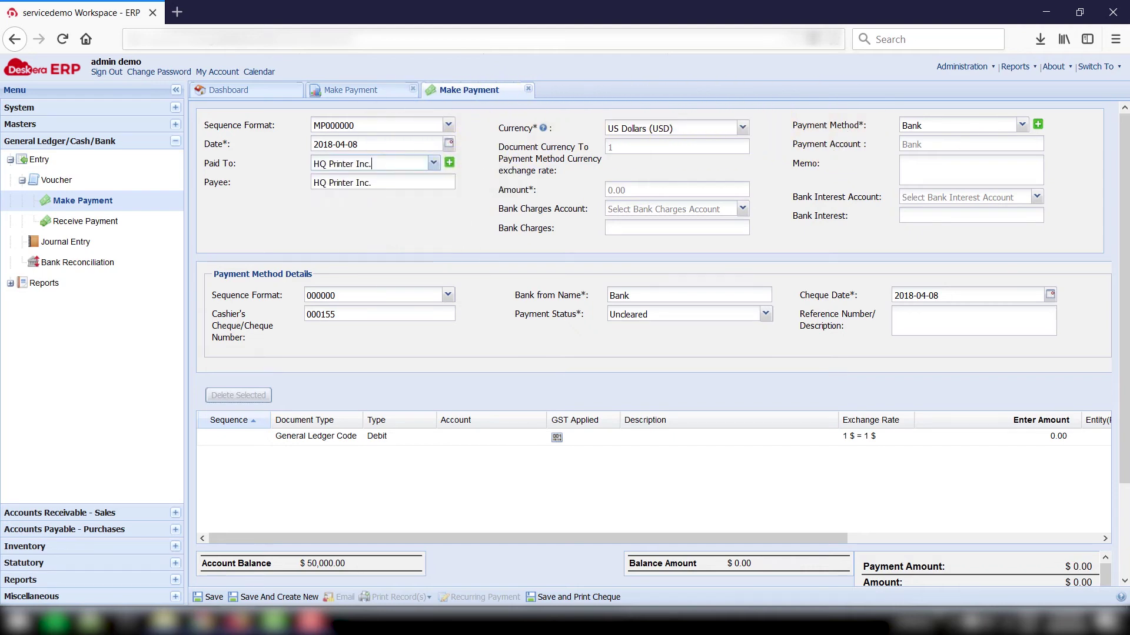
pyautogui.click(511, 436)
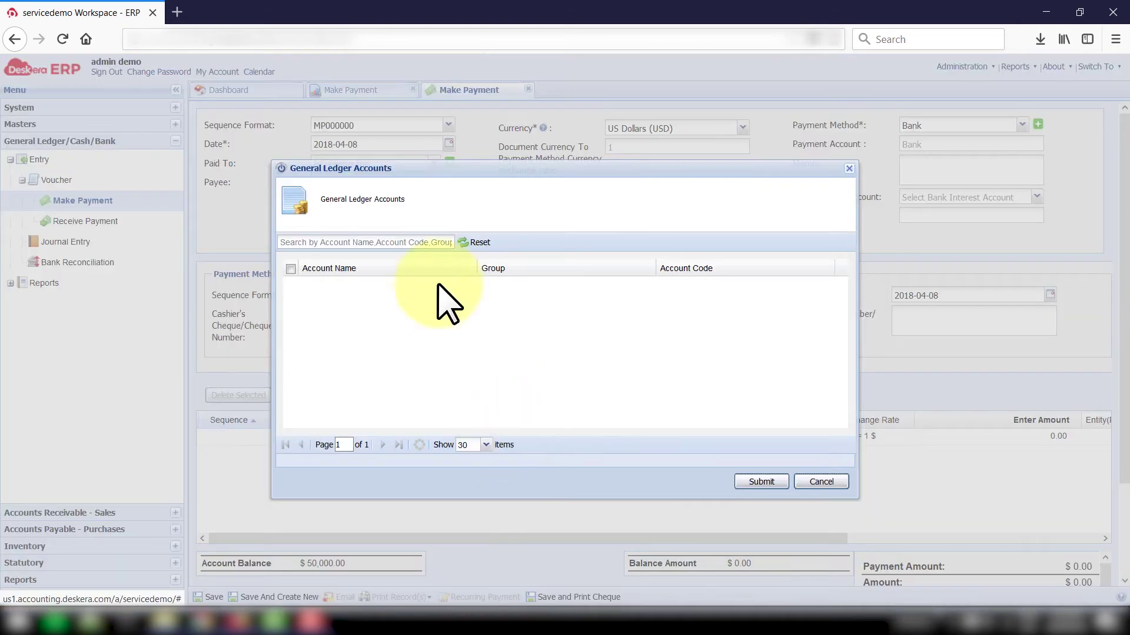
pyautogui.click(403, 242)
pyautogui.write('Offi')
pyautogui.click(406, 285)
pyautogui.click(759, 482)
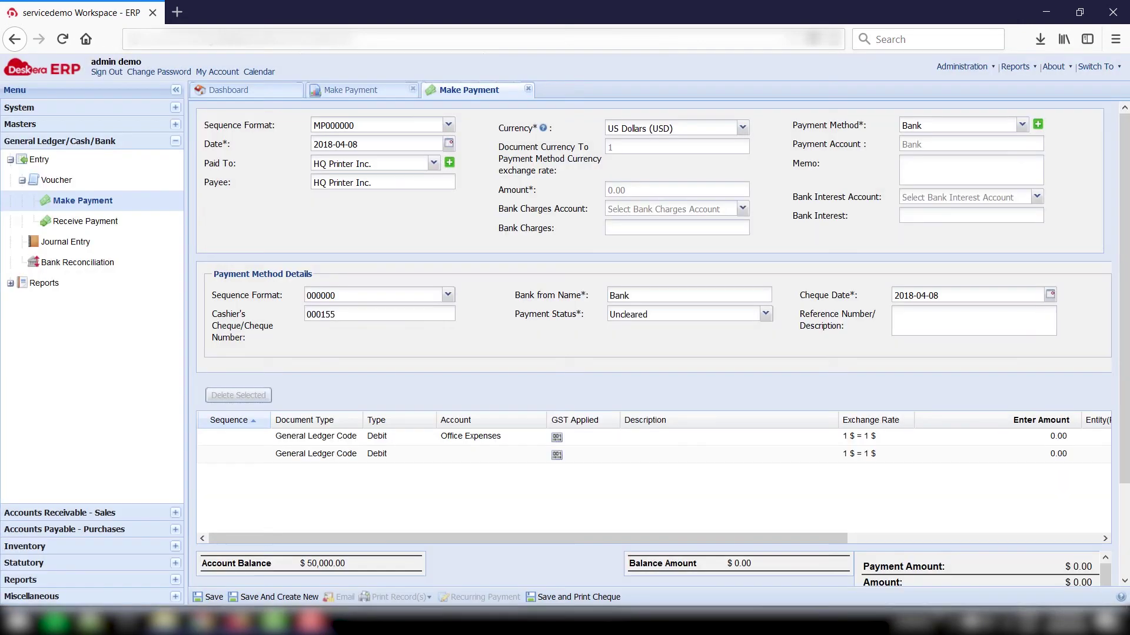
pyautogui.click(1038, 438)
pyautogui.write('5')
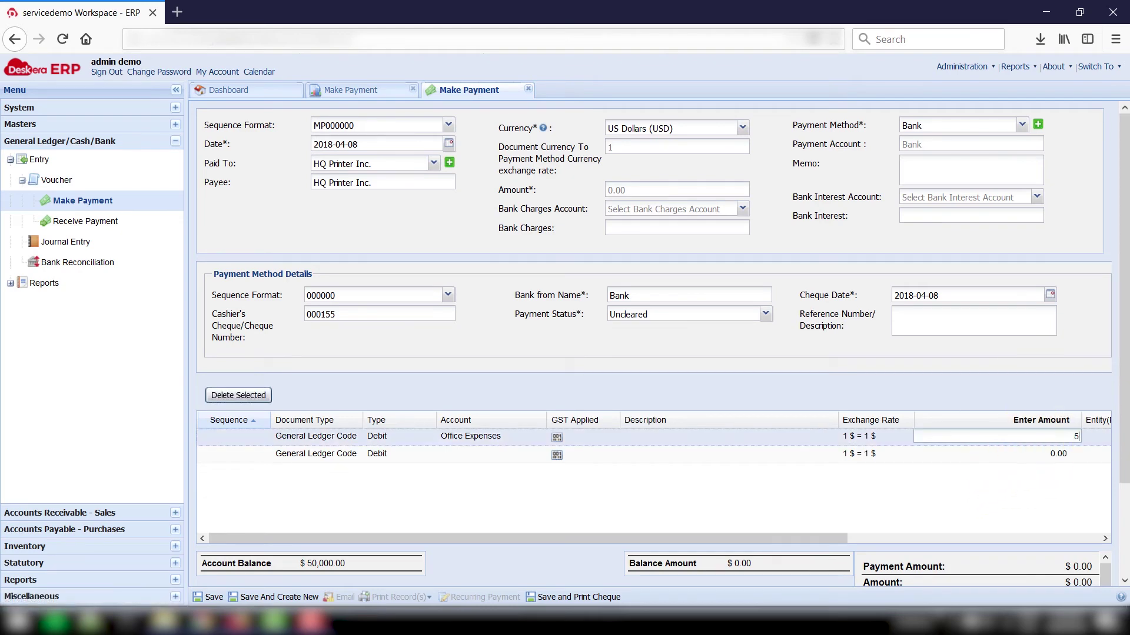
pyautogui.scroll(-3, 647, 471)
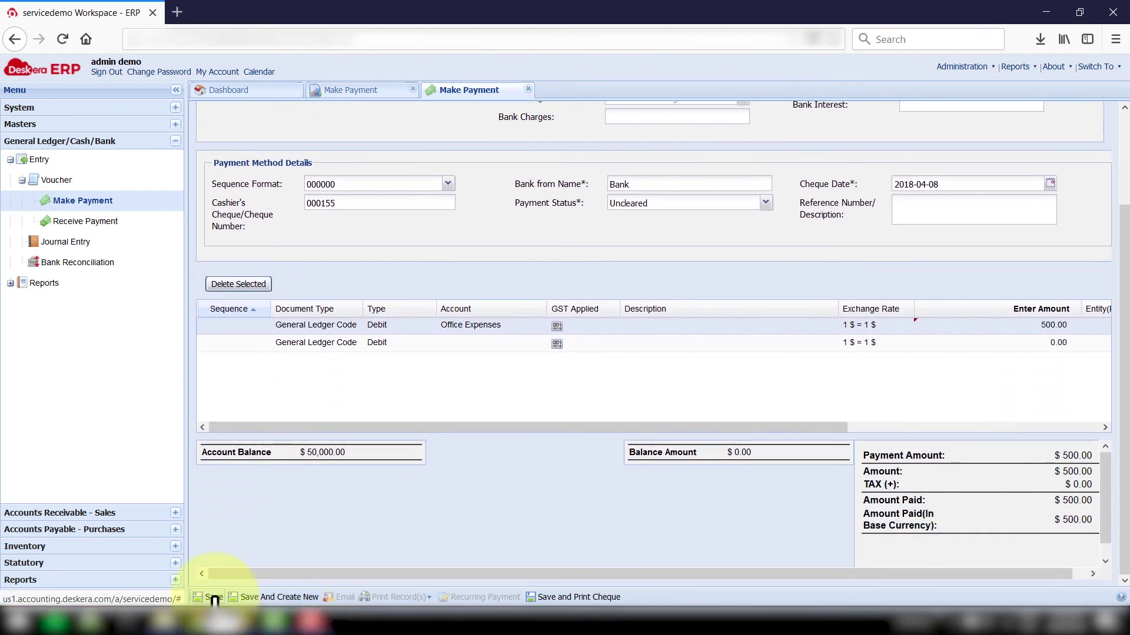
# Save payment MP000002 and print it with the GL Check Template
pyautogui.click(213, 597)
pyautogui.click(532, 352)
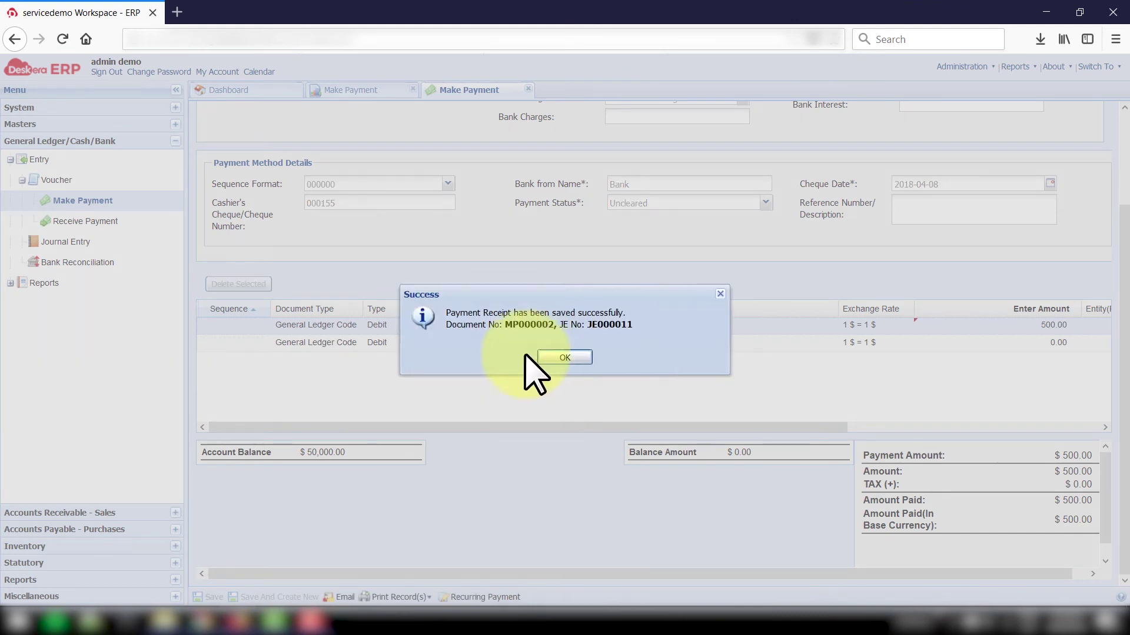
pyautogui.click(562, 358)
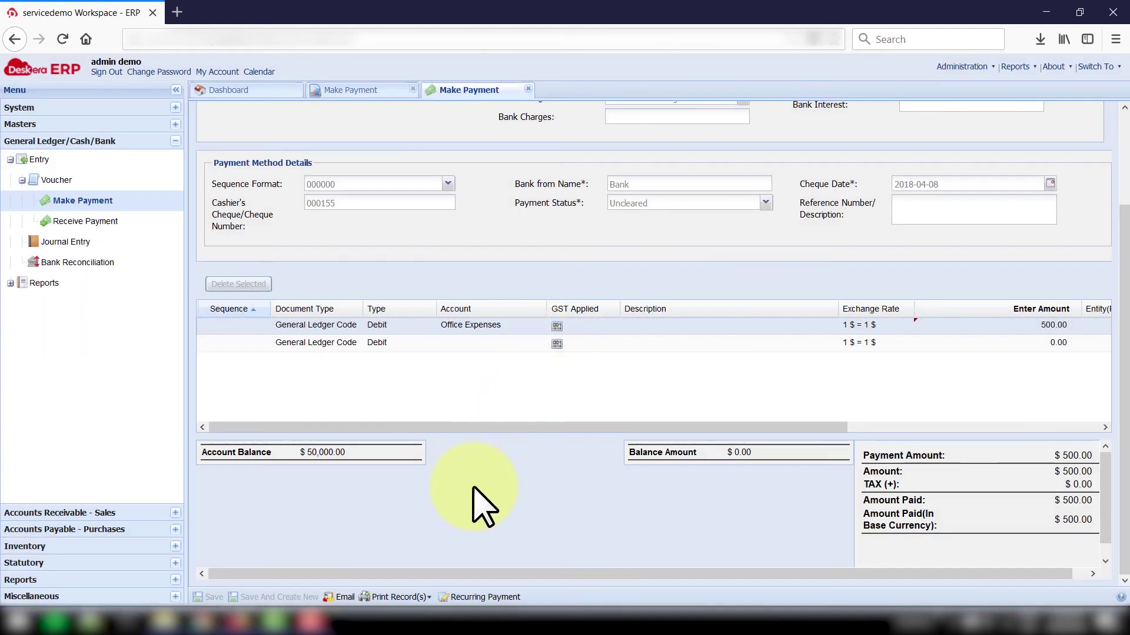
pyautogui.click(425, 596)
pyautogui.click(430, 560)
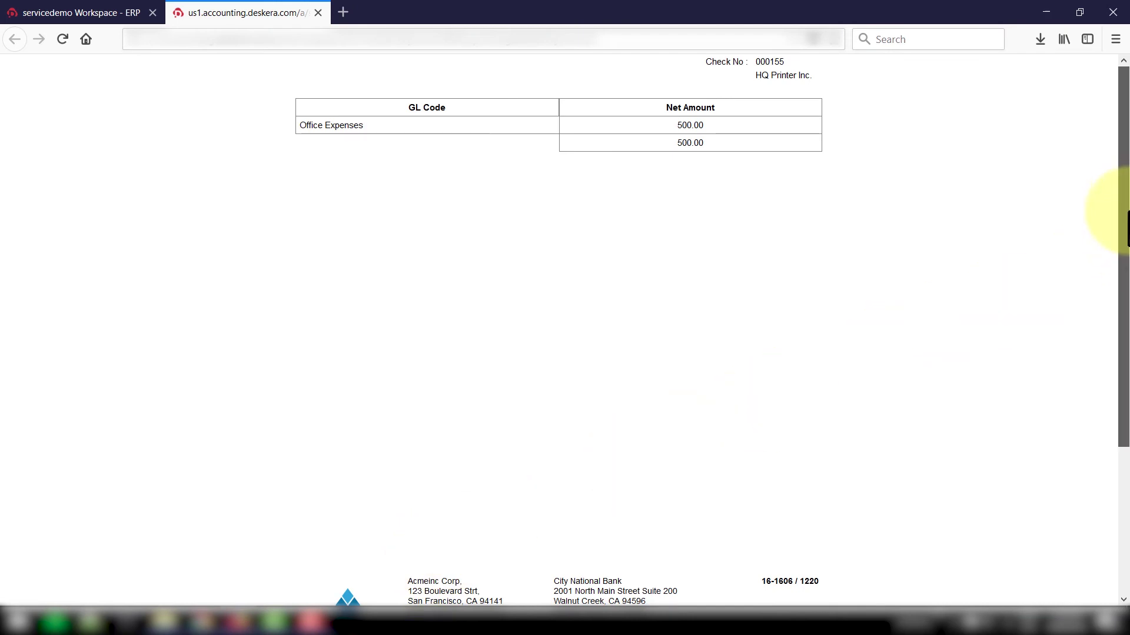
# Scroll down the printed check 000155 to review its details
pyautogui.moveTo(1125, 224); pyautogui.dragTo(1127, 362)
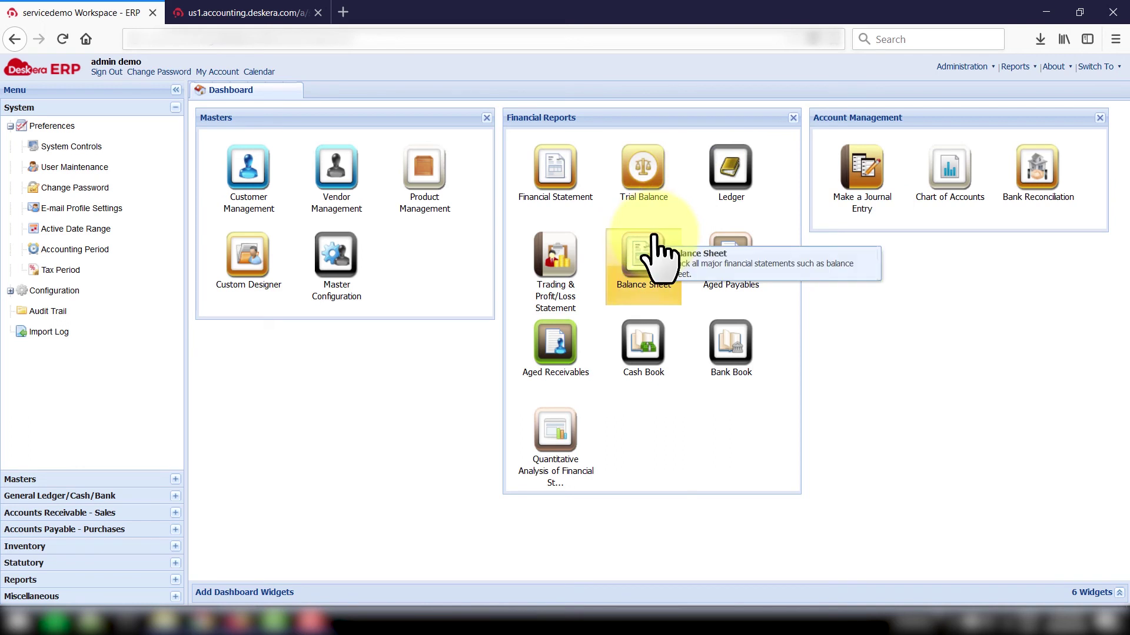
# Run the expanded 2018 Trading & Profit/Loss report and list the $18,900.00 Sales transactions
pyautogui.click(579, 254)
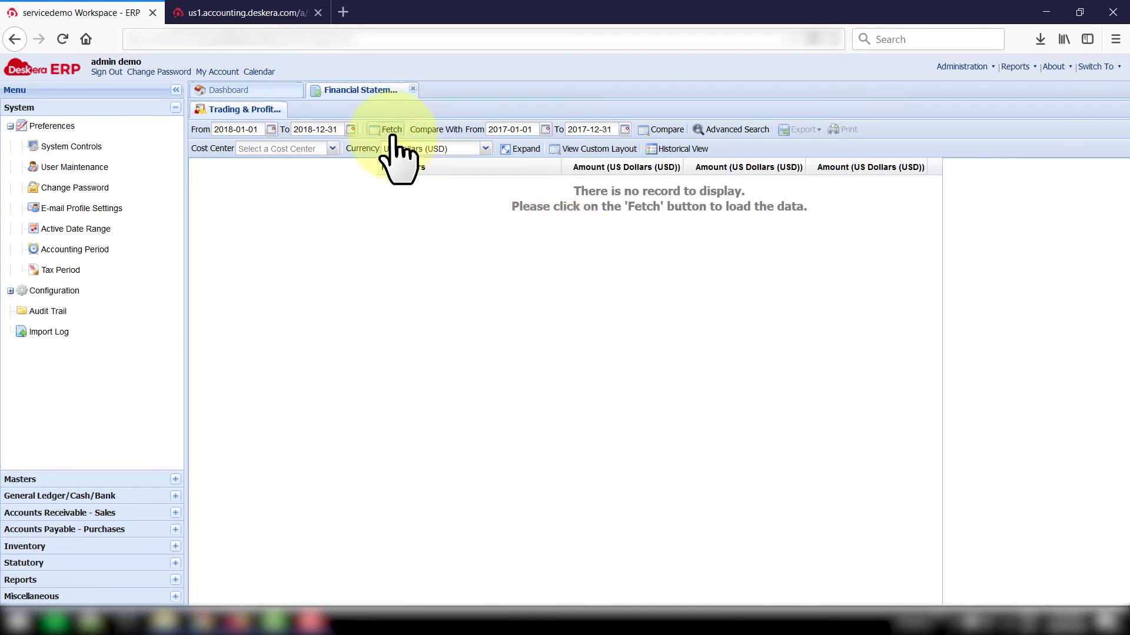
pyautogui.click(392, 131)
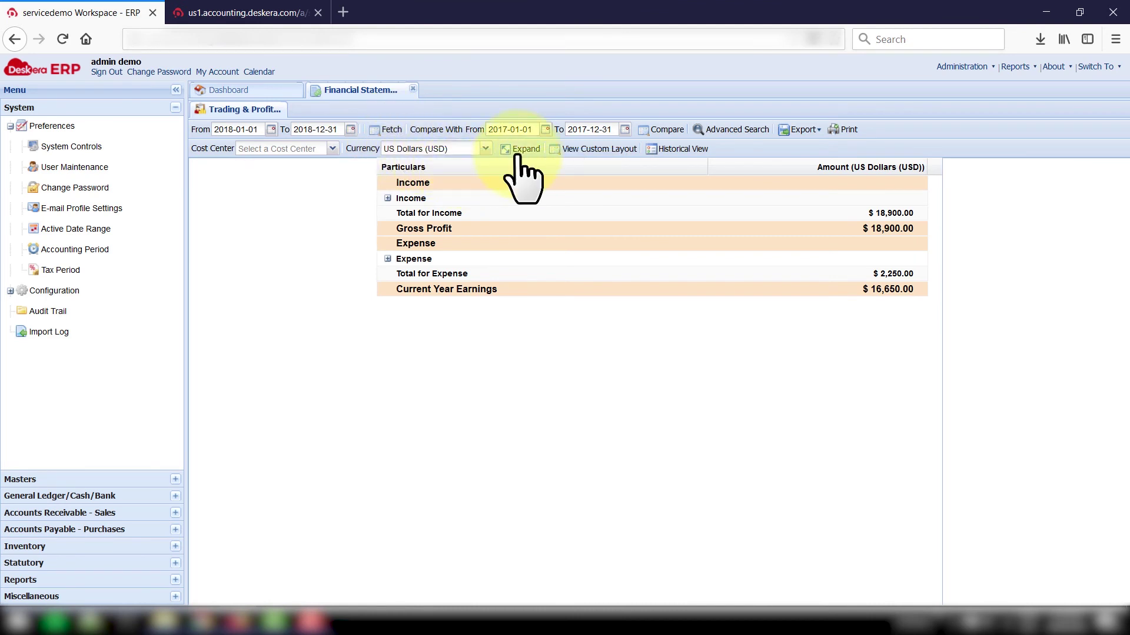
pyautogui.click(521, 149)
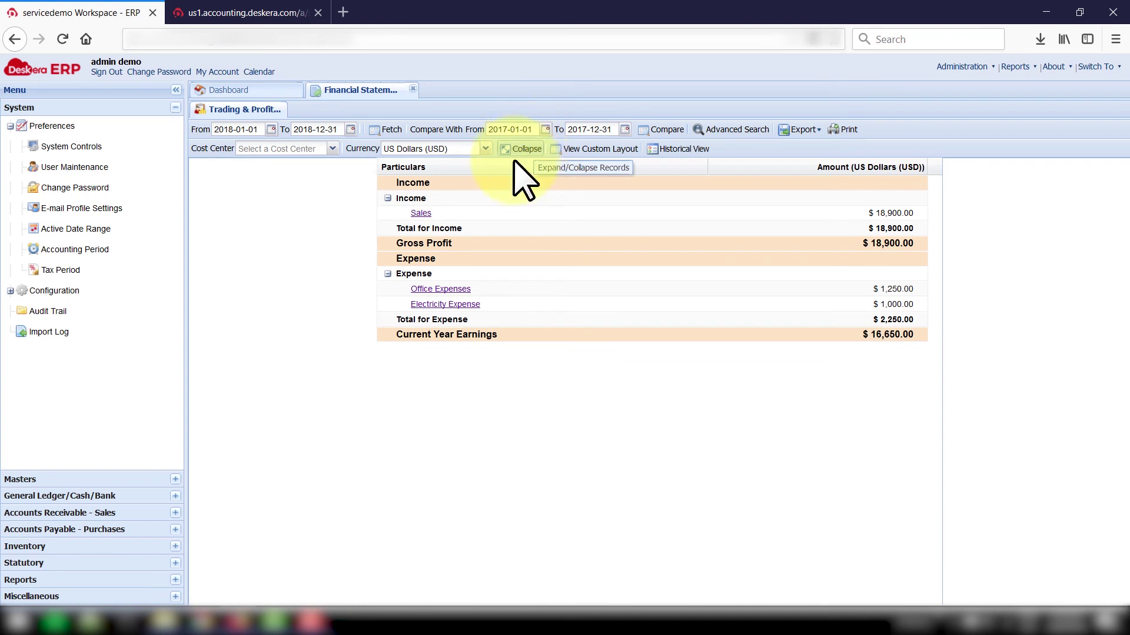
pyautogui.click(422, 213)
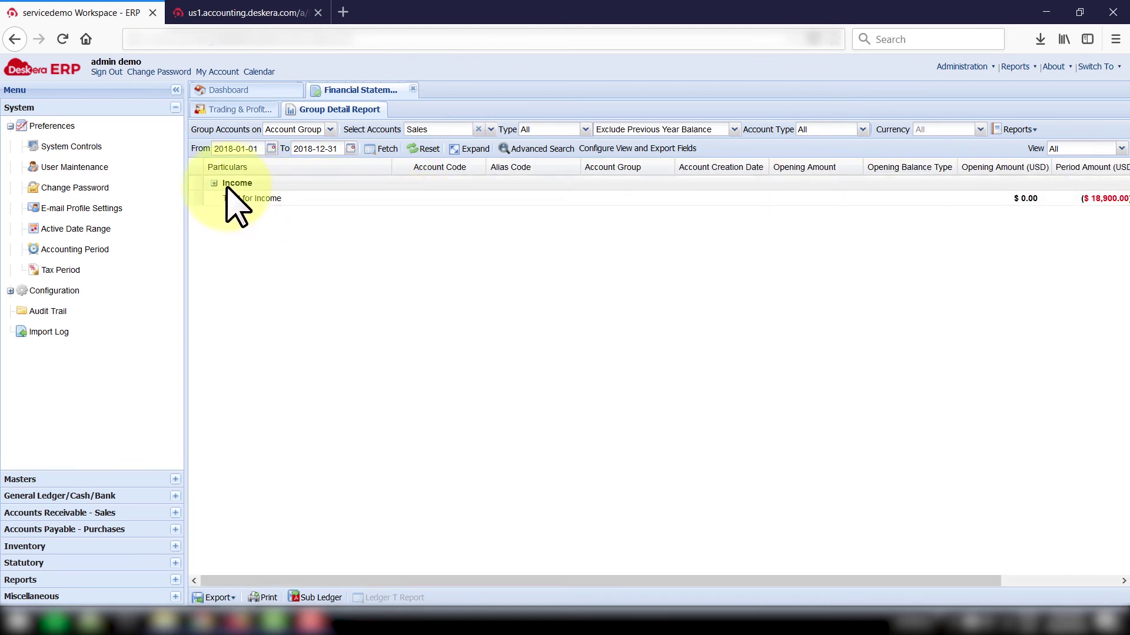
pyautogui.click(214, 183)
pyautogui.click(196, 199)
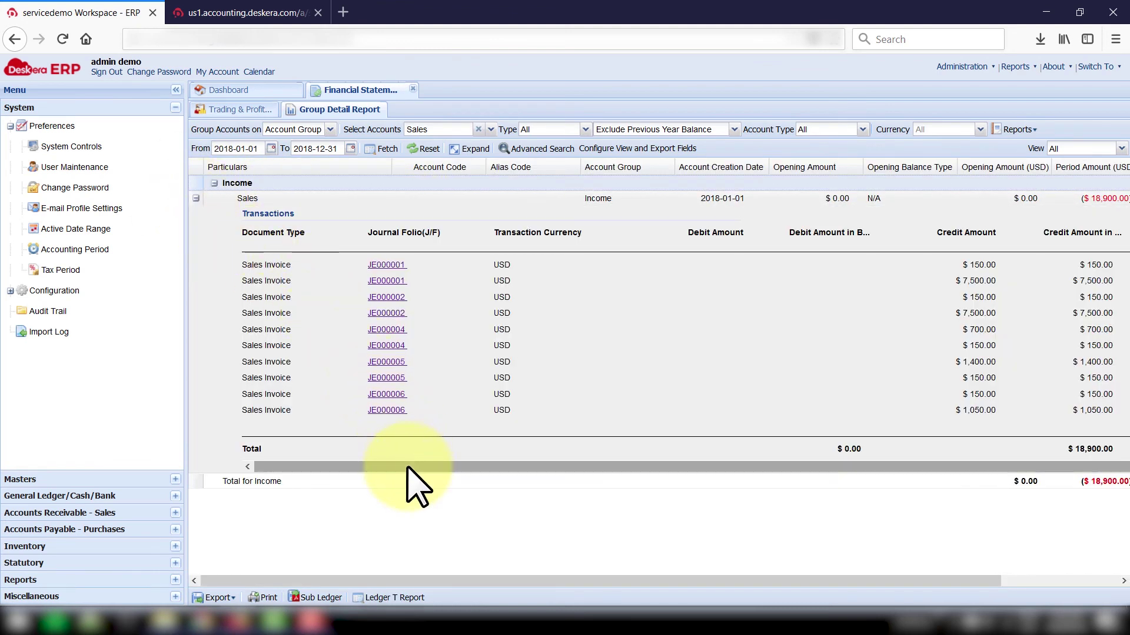
# Open journal entry JE000001 and trace it to sales invoice SI0000 ($7,650.00)
pyautogui.moveTo(411, 467); pyautogui.dragTo(471, 469)
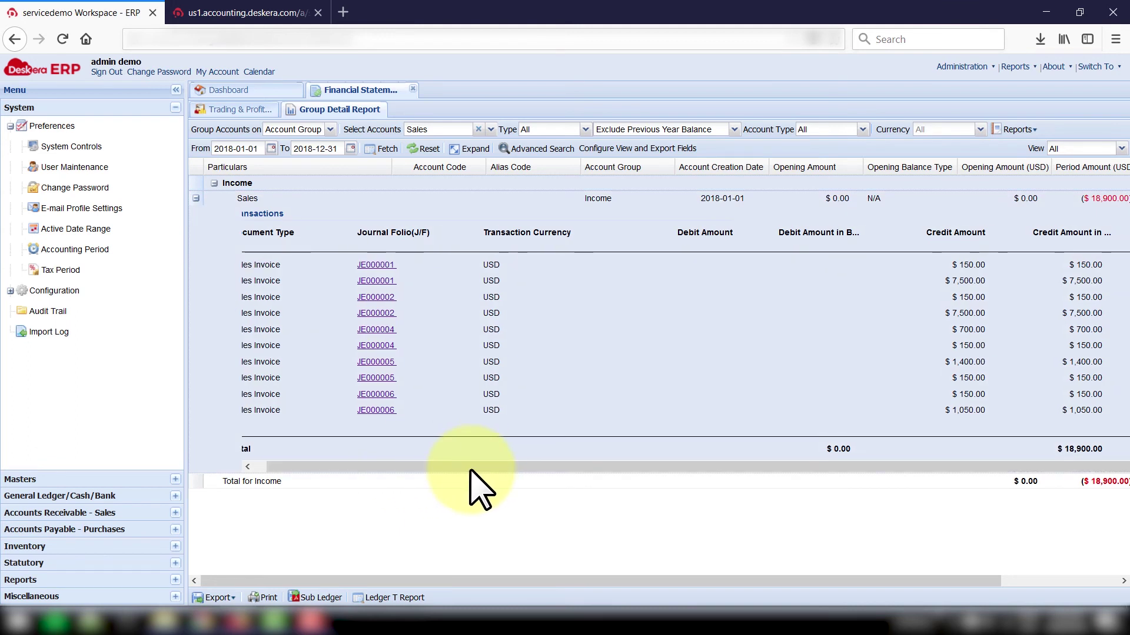
pyautogui.click(388, 266)
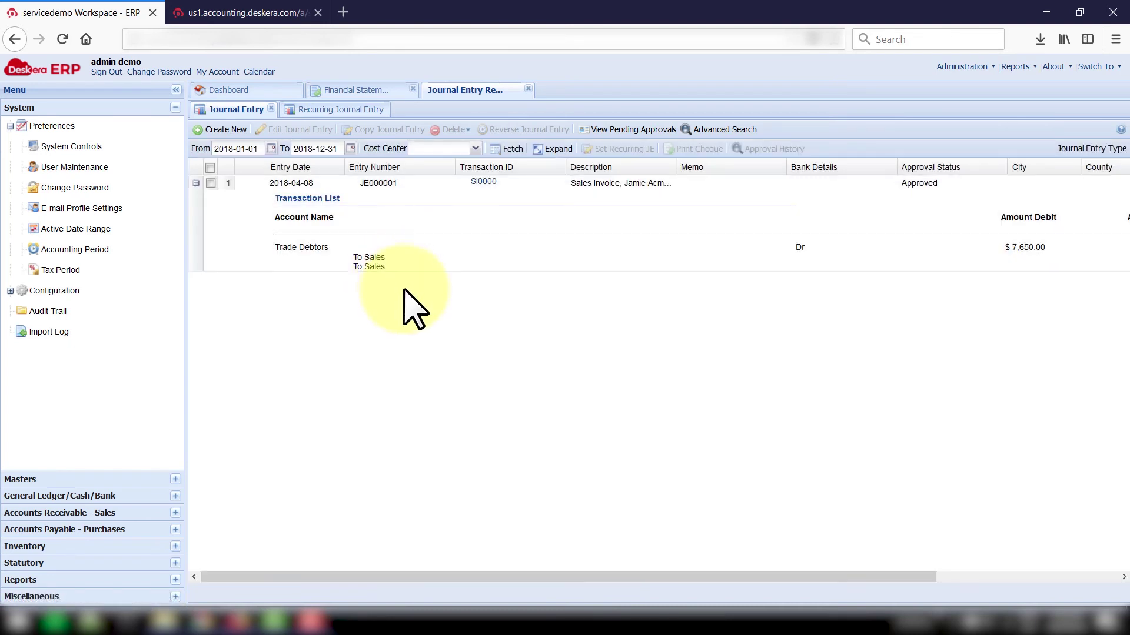
pyautogui.click(484, 183)
pyautogui.click(484, 183)
pyautogui.scroll(-2, 653, 294)
pyautogui.scroll(-3, 653, 294)
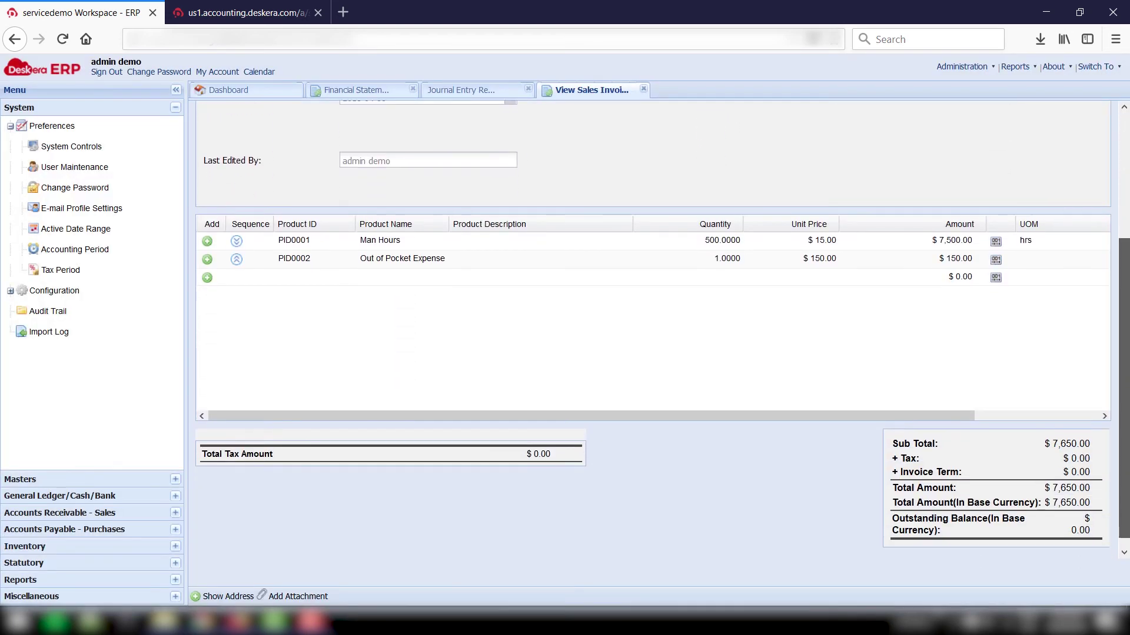
# Fetch and expand the 2018 Balance Sheet, balanced at $67,650.00, then return to the Dashboard
pyautogui.click(284, 91)
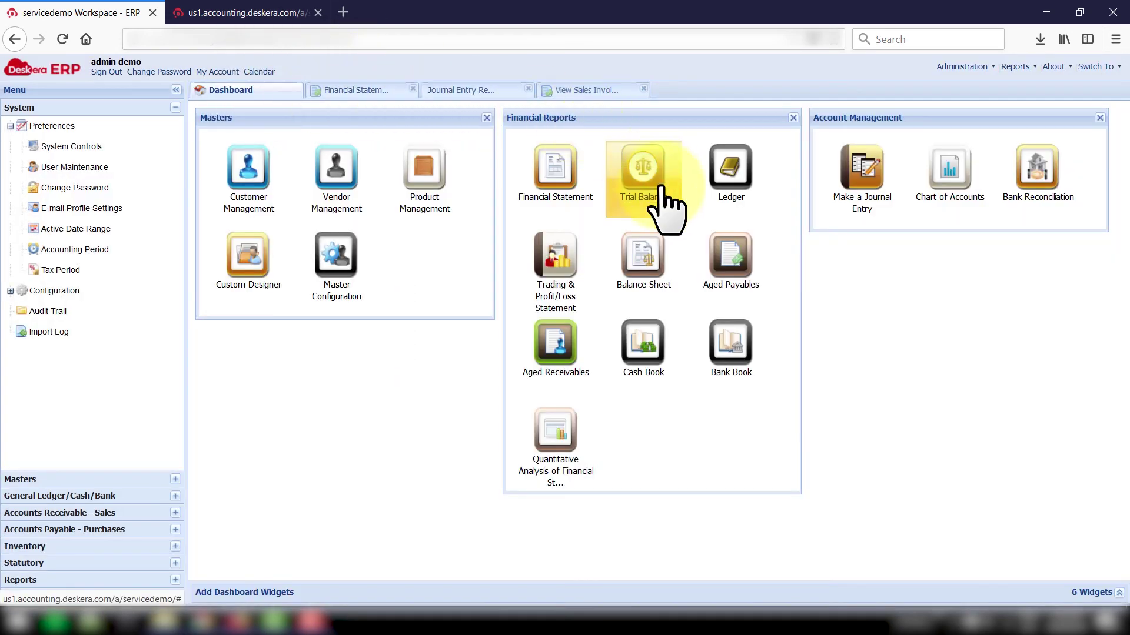
pyautogui.click(662, 253)
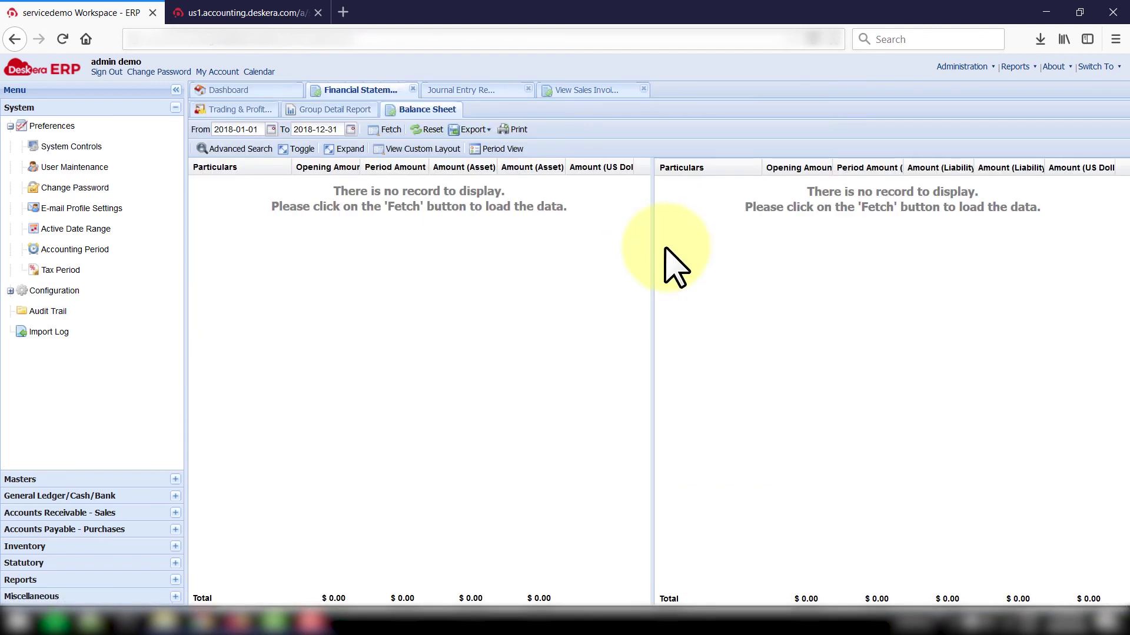
pyautogui.click(377, 129)
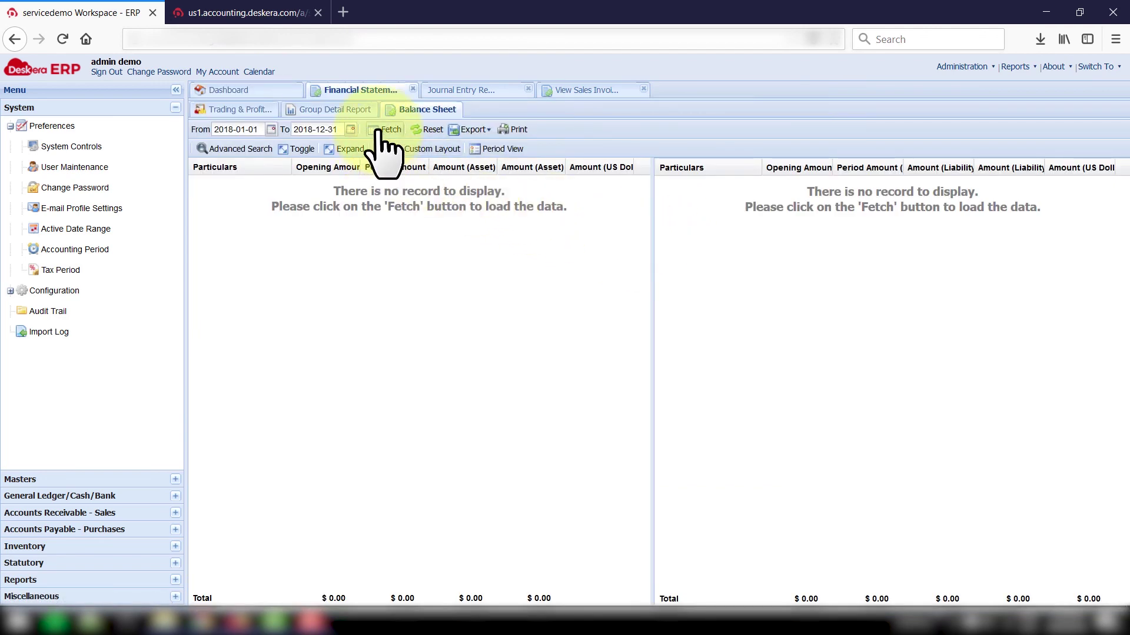
pyautogui.click(377, 129)
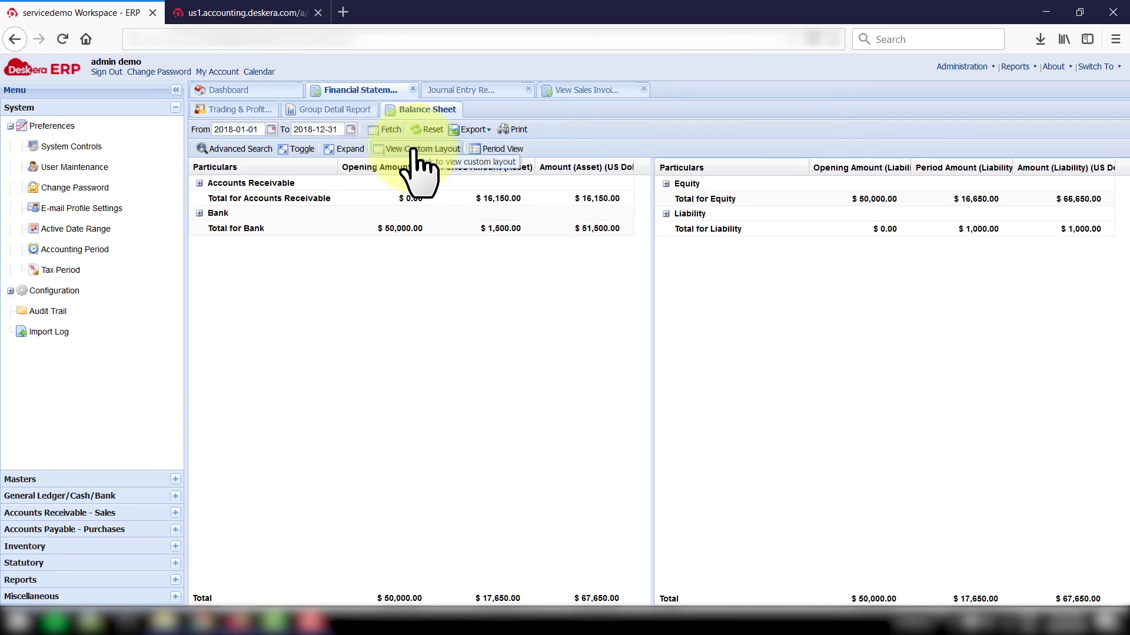
pyautogui.click(351, 148)
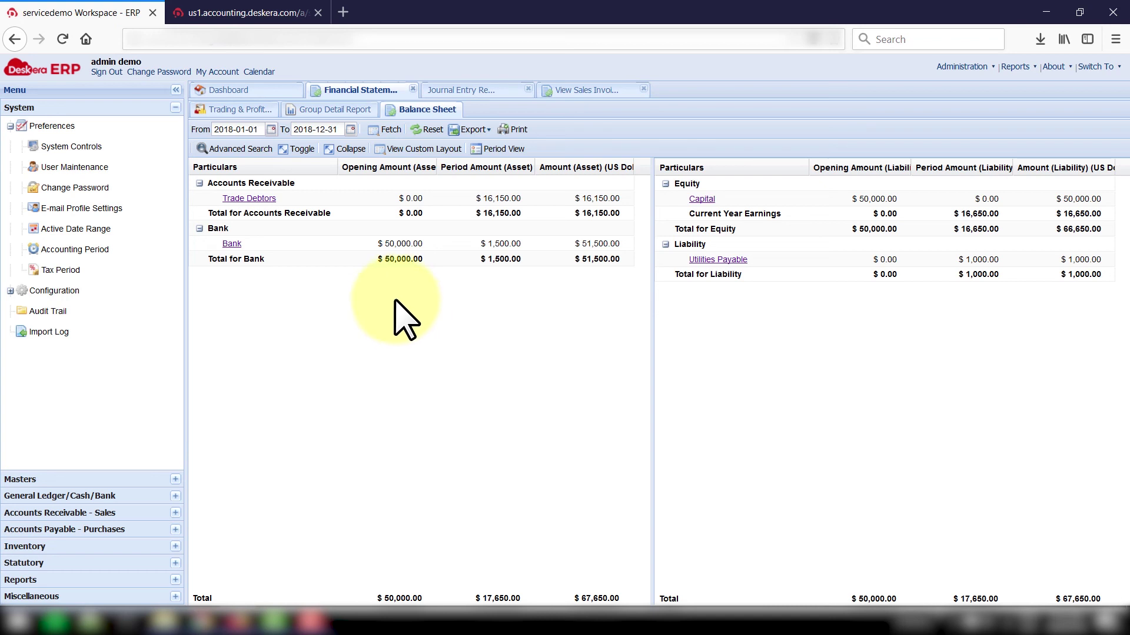
pyautogui.click(279, 92)
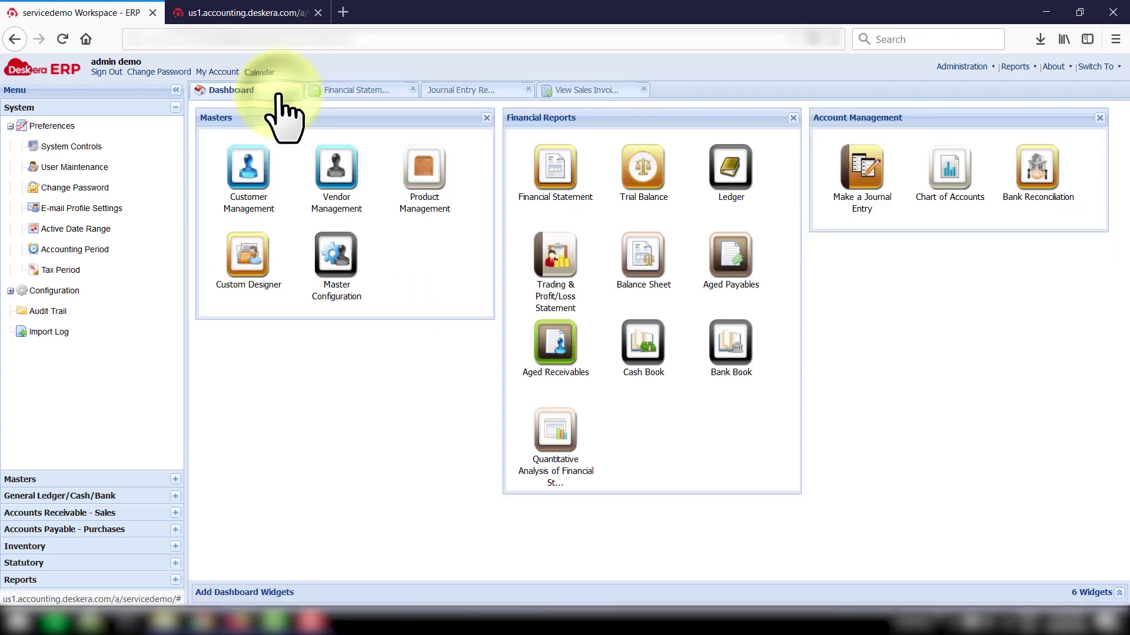
# Fetch the 2018 General Ledger and expand the Bank, Capital and Electricity Expense rows
pyautogui.click(727, 197)
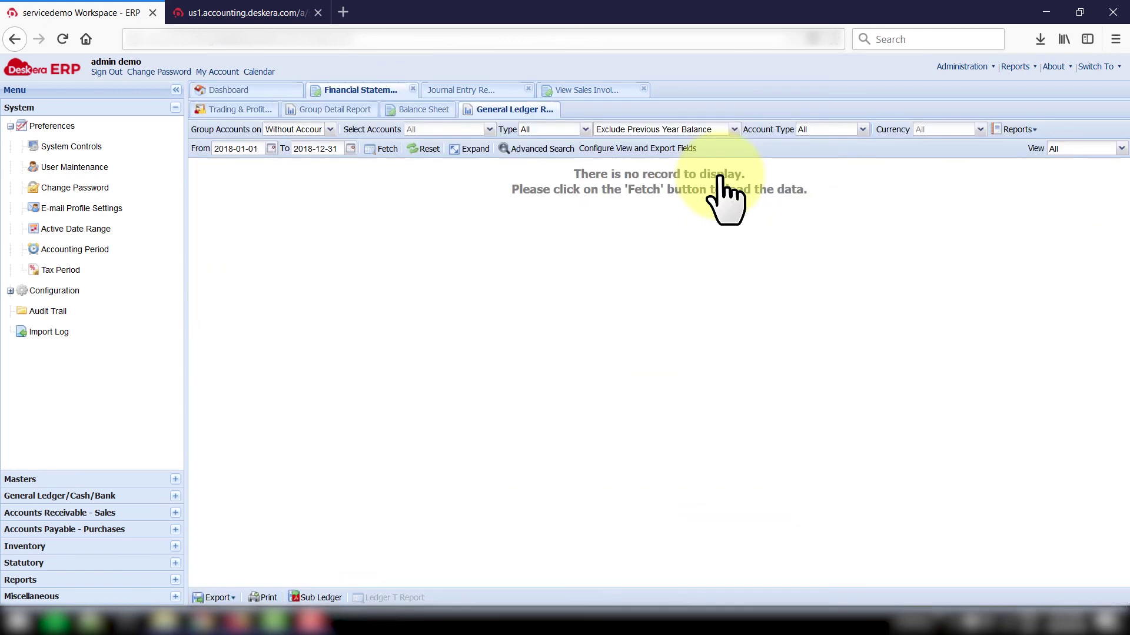
pyautogui.click(383, 150)
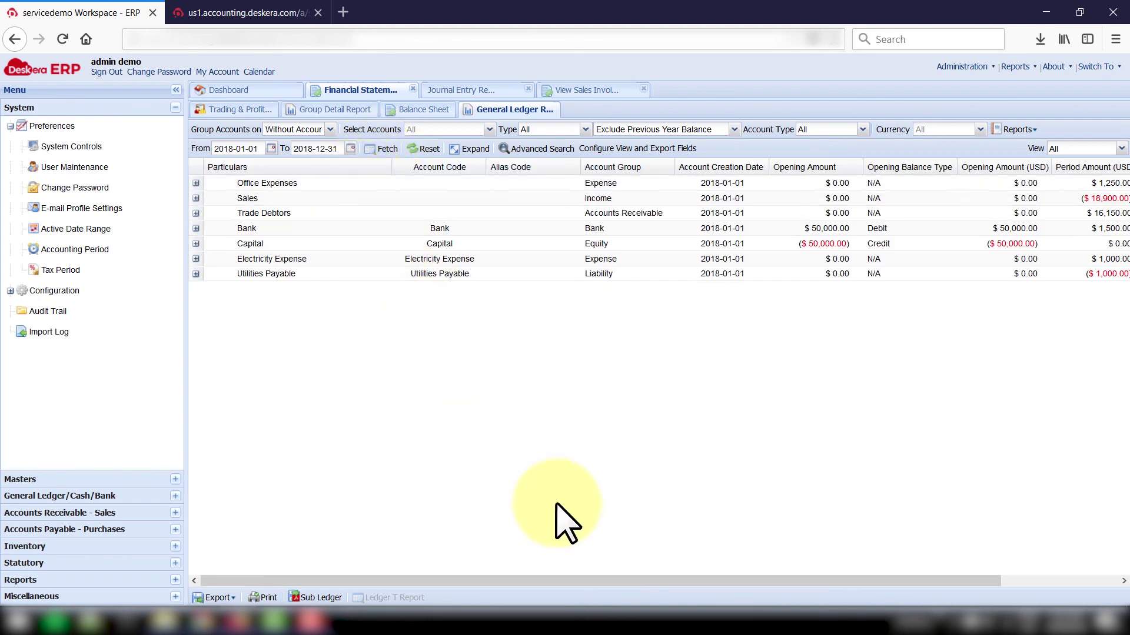
pyautogui.moveTo(598, 583); pyautogui.dragTo(506, 556)
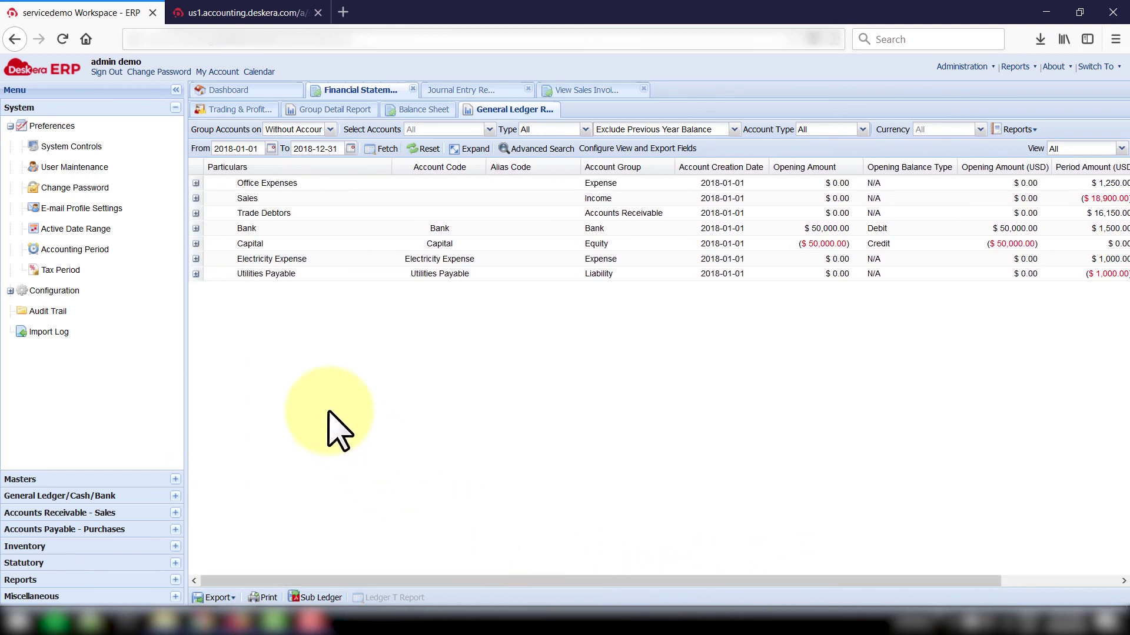
pyautogui.click(196, 228)
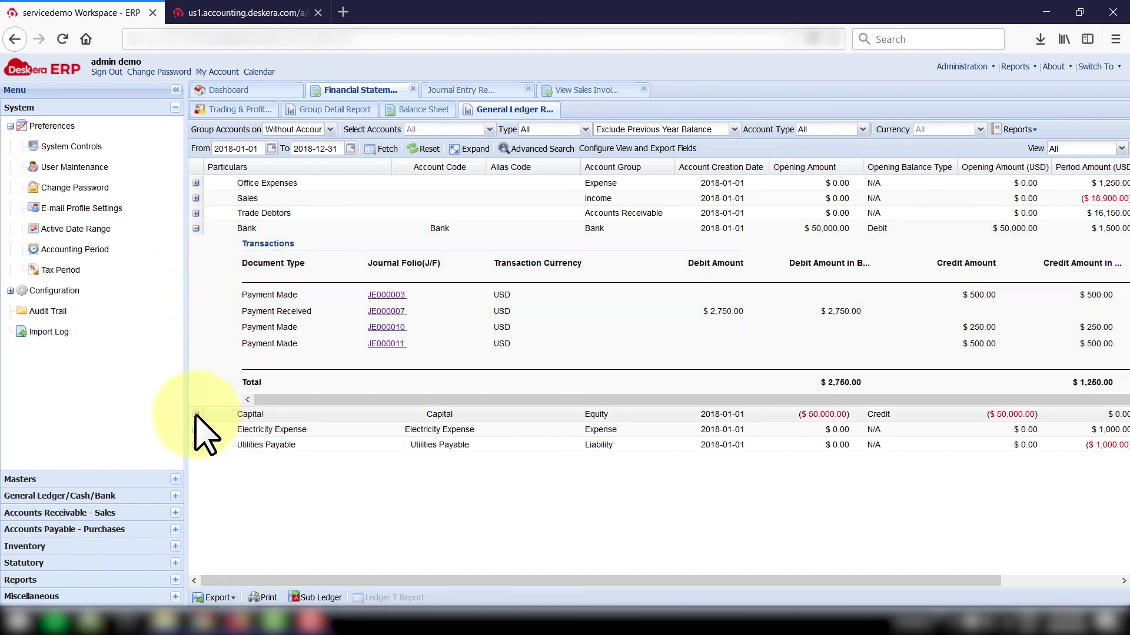
pyautogui.click(196, 414)
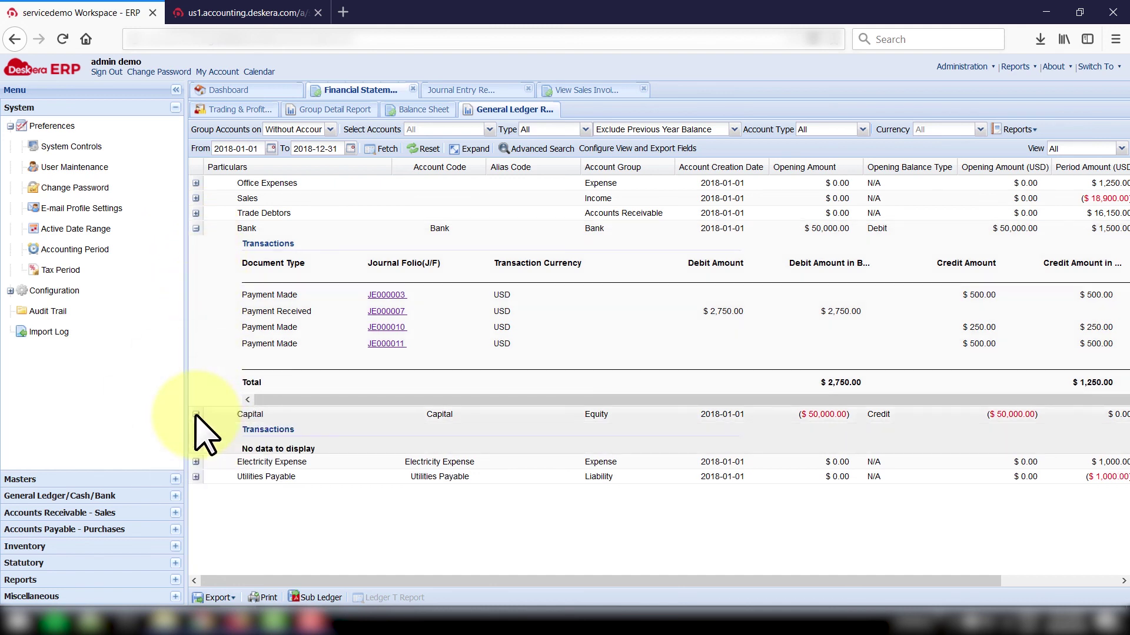
pyautogui.click(196, 462)
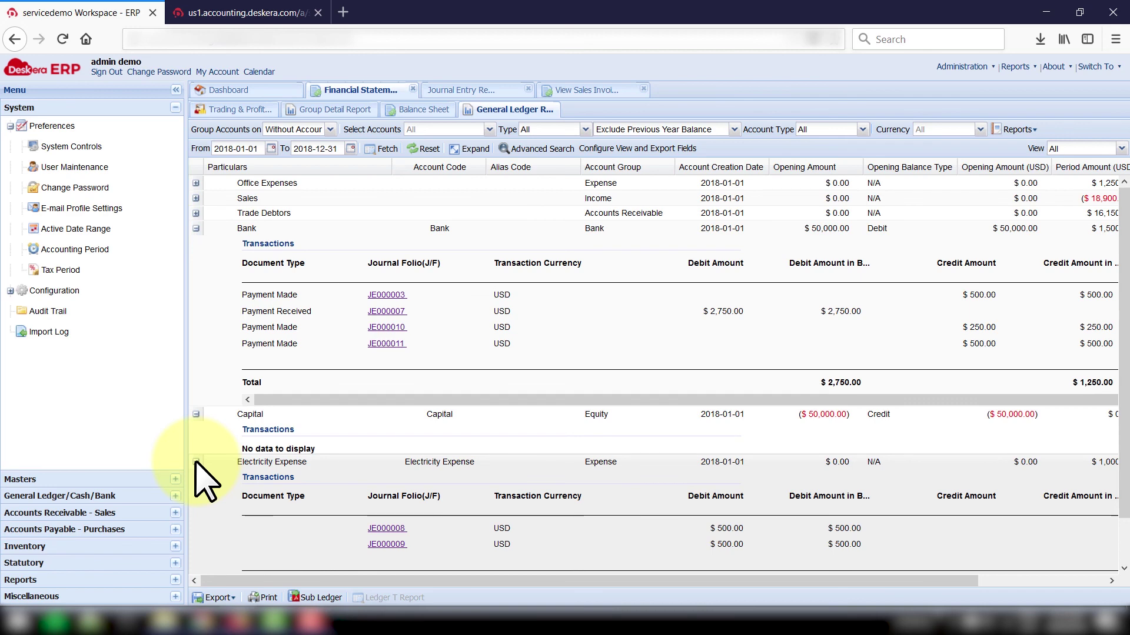